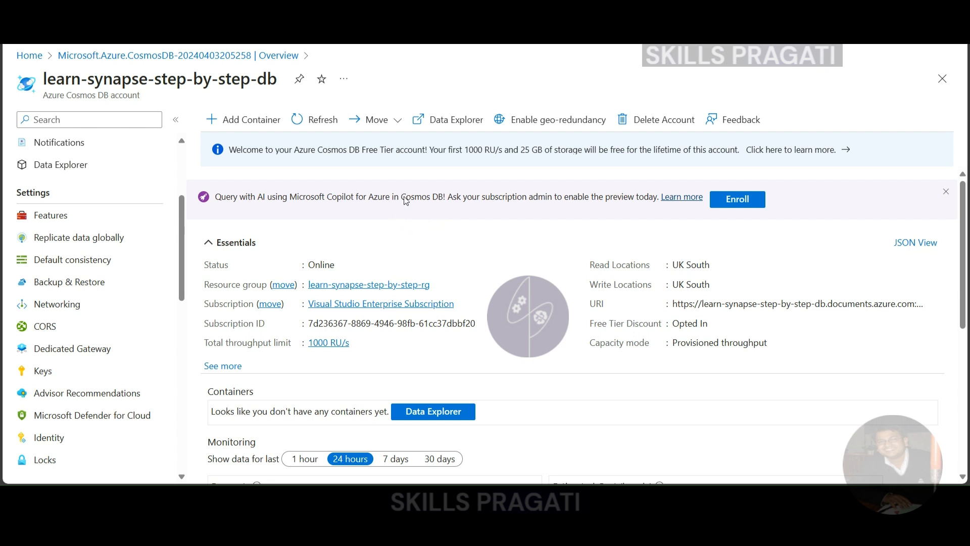
# Open the account's Data Explorer and start a new database with the id nyctaxidb
pyautogui.click(433, 115)
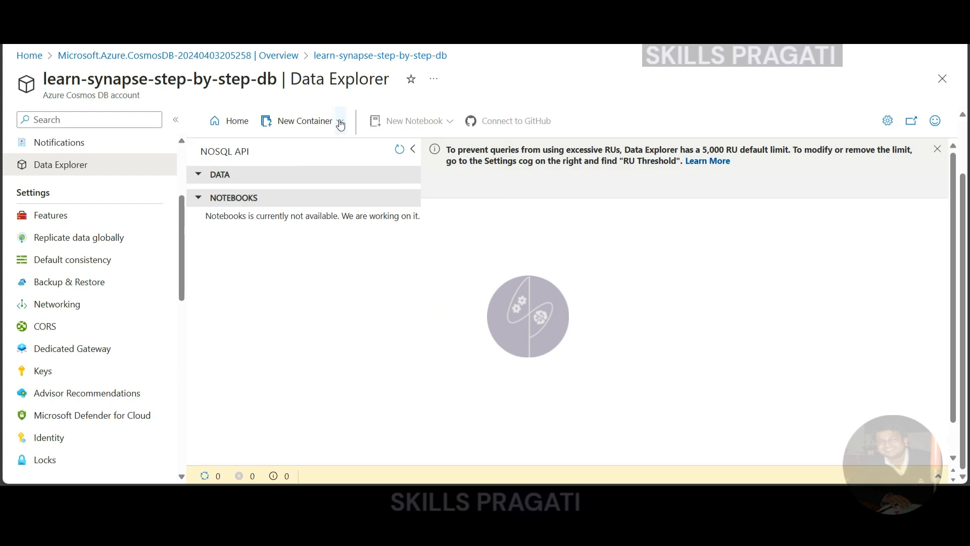
pyautogui.click(340, 124)
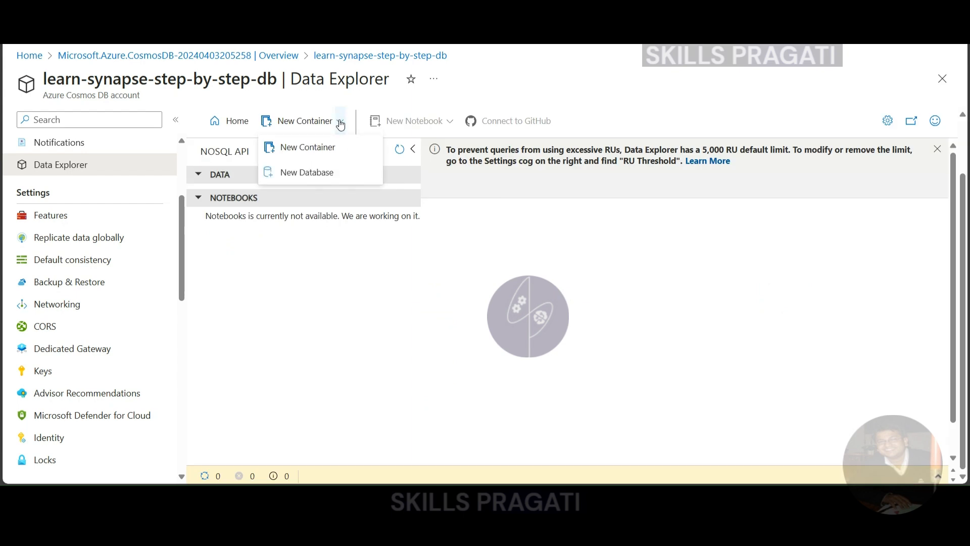
pyautogui.click(317, 179)
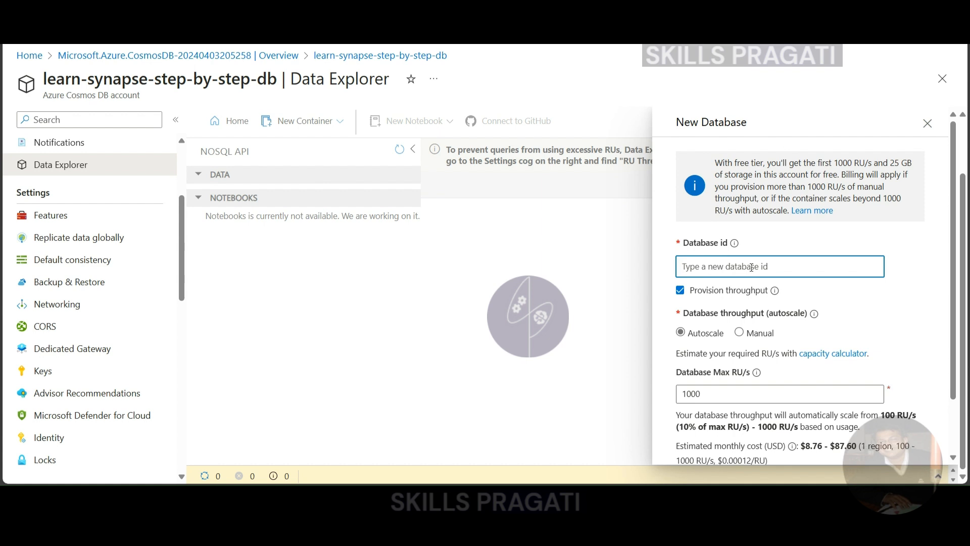
pyautogui.write('nyctaxidb')
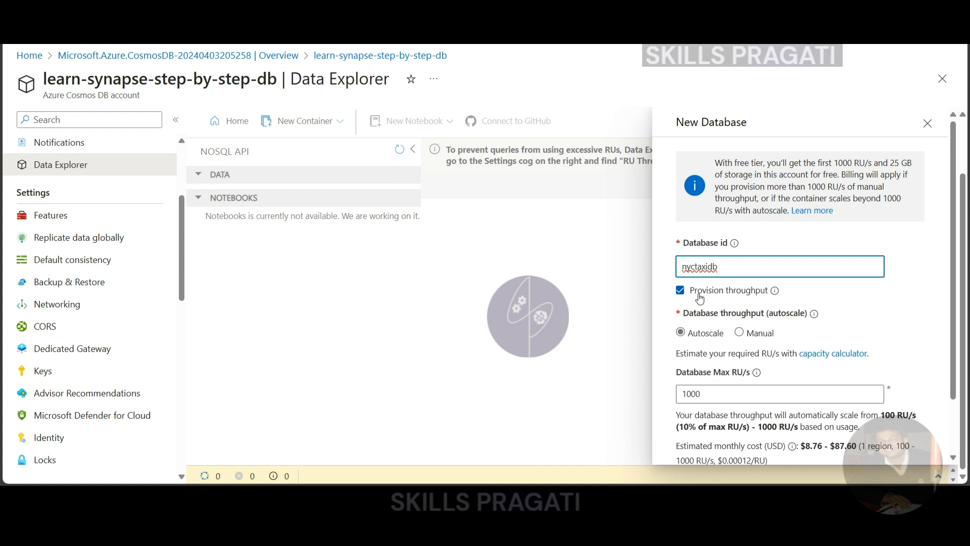
# Compare the manual and autoscale throughput options for the new database, leaving autoscale selected
pyautogui.scroll(-2, 878, 328)
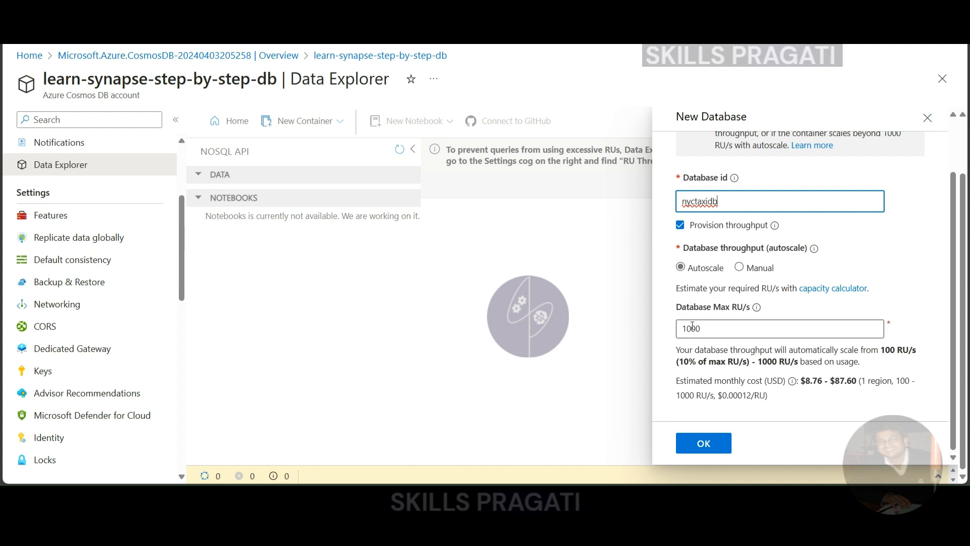
pyautogui.click(741, 270)
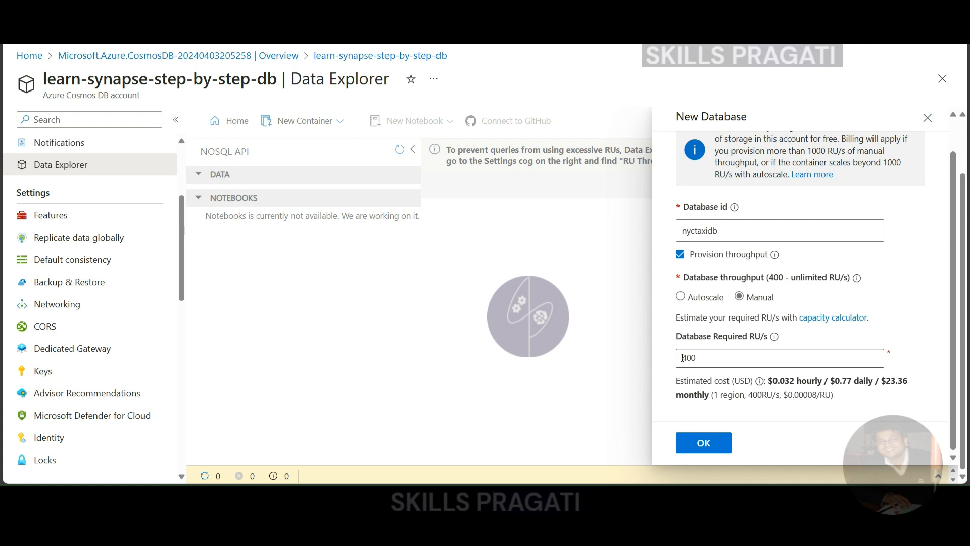
pyautogui.click(681, 297)
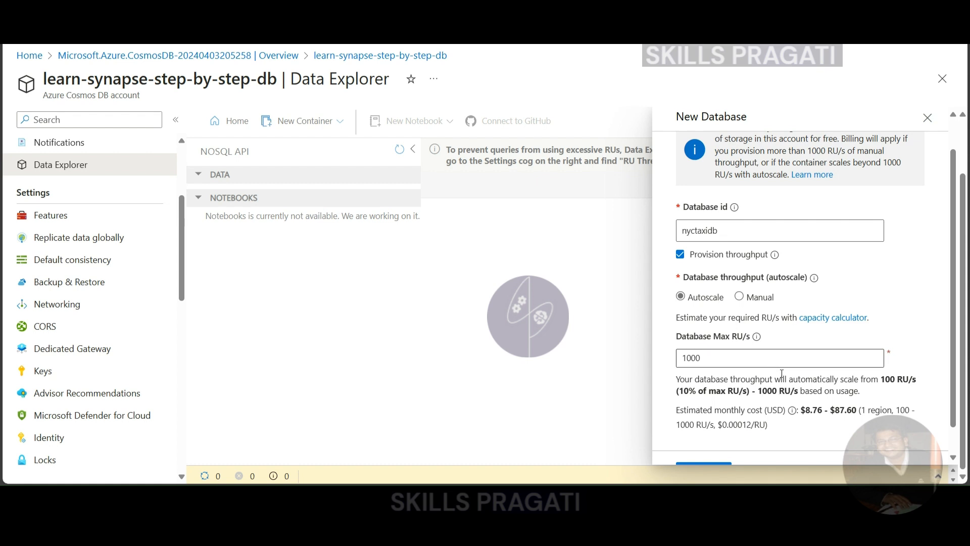
pyautogui.scroll(-1, 835, 400)
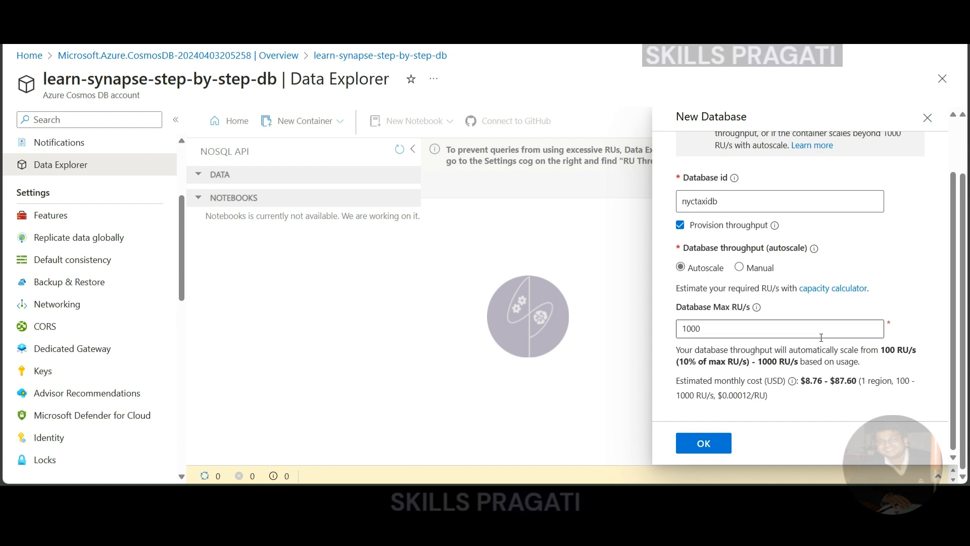
# Review the free-tier allowance and estimated monthly cost, and create the database with autoscale throughput at 1000 max RU/s
pyautogui.scroll(2, 818, 303)
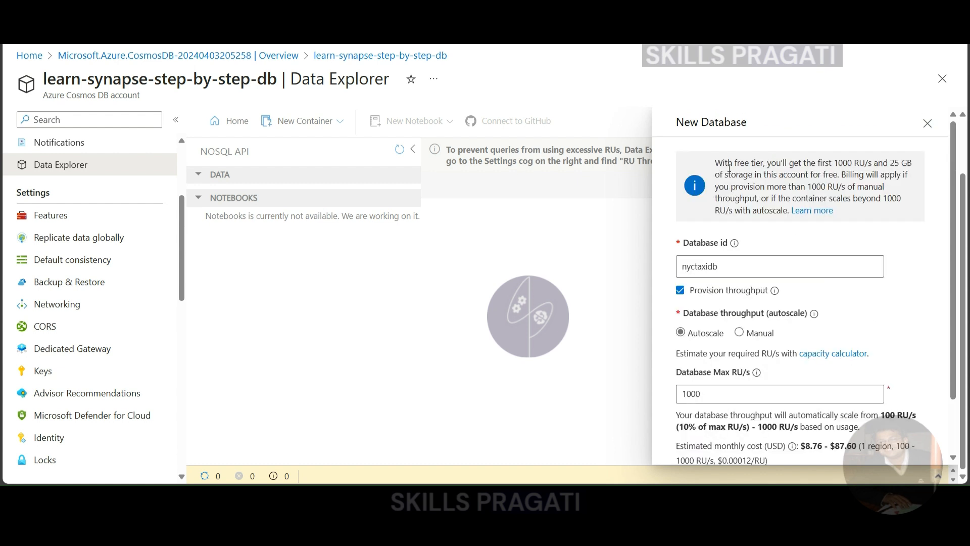
pyautogui.moveTo(831, 162); pyautogui.dragTo(913, 162)
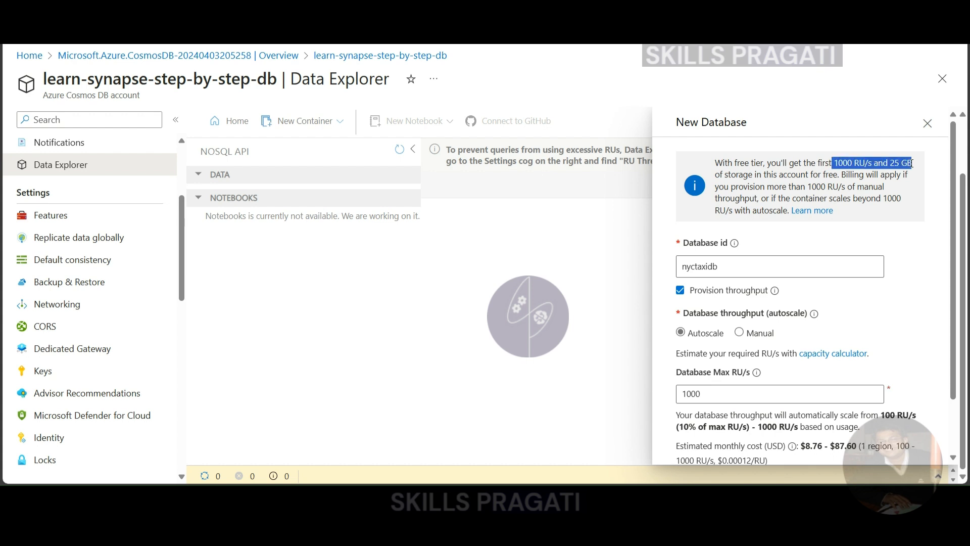
pyautogui.click(716, 388)
pyautogui.scroll(-1, 780, 380)
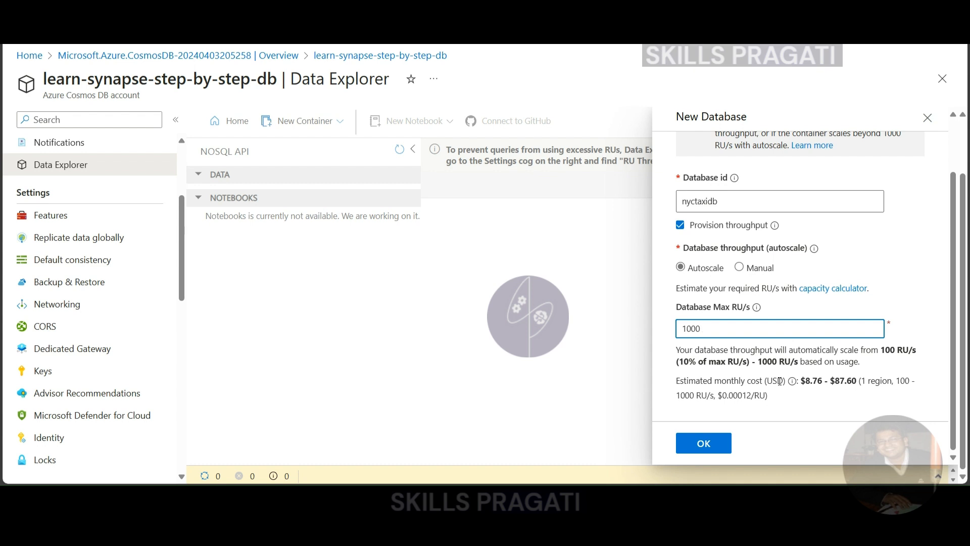
pyautogui.moveTo(683, 326); pyautogui.dragTo(739, 332)
pyautogui.click(738, 334)
pyautogui.moveTo(802, 381); pyautogui.dragTo(832, 381)
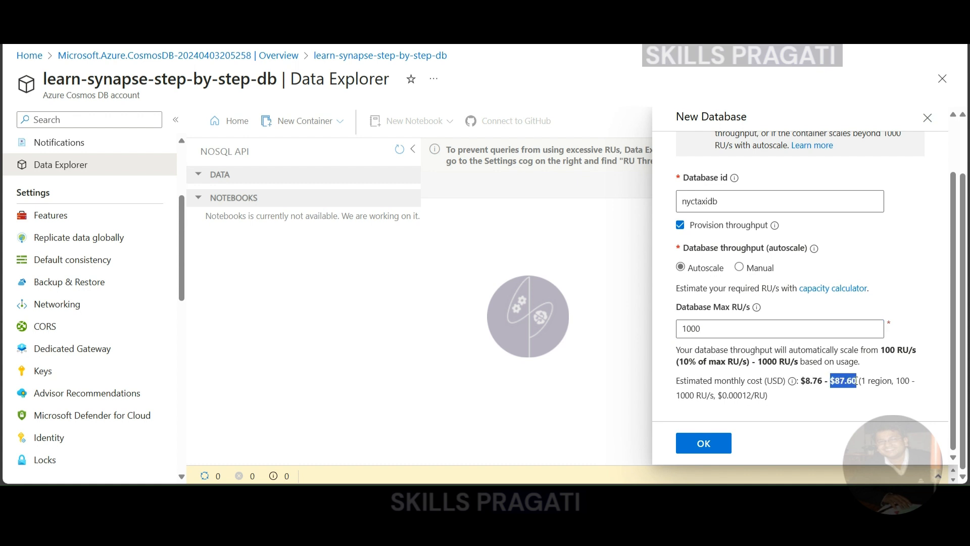
pyautogui.click(712, 328)
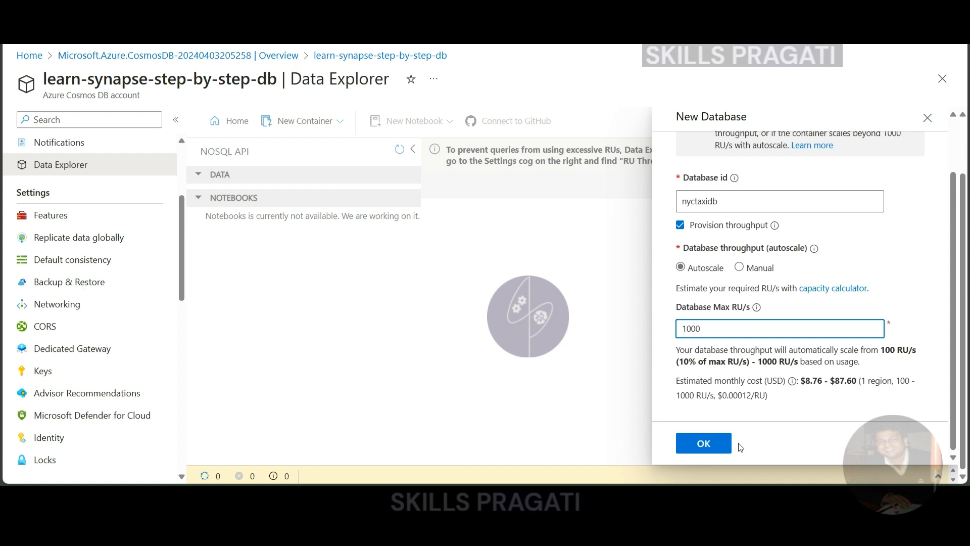
pyautogui.click(703, 445)
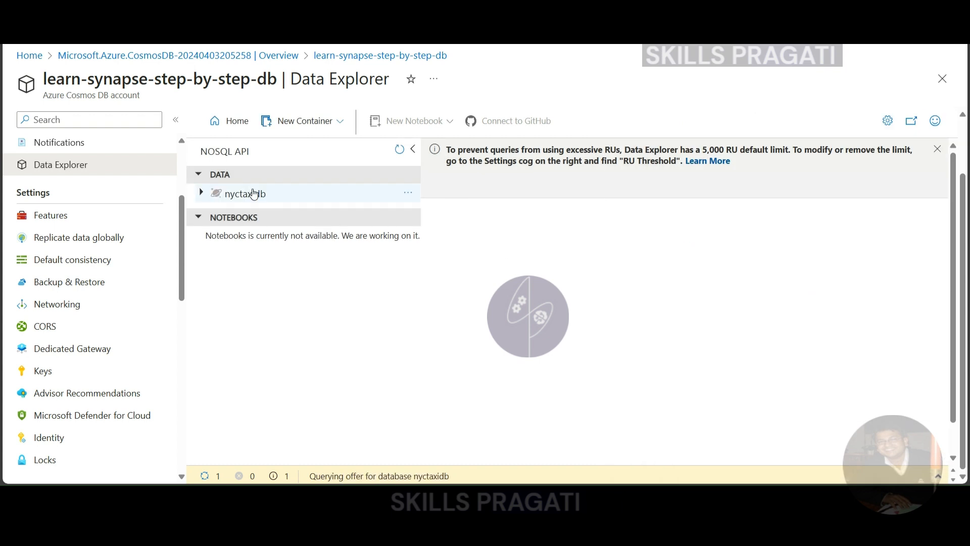
# Start a new container in the nyctaxidb database with the container id Heartbeat
pyautogui.click(251, 194)
pyautogui.click(409, 193)
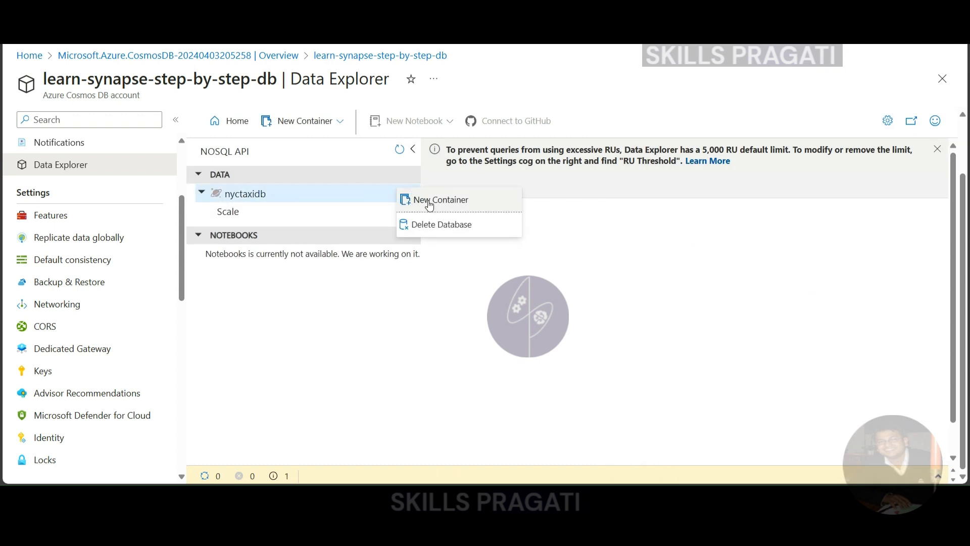
pyautogui.click(430, 202)
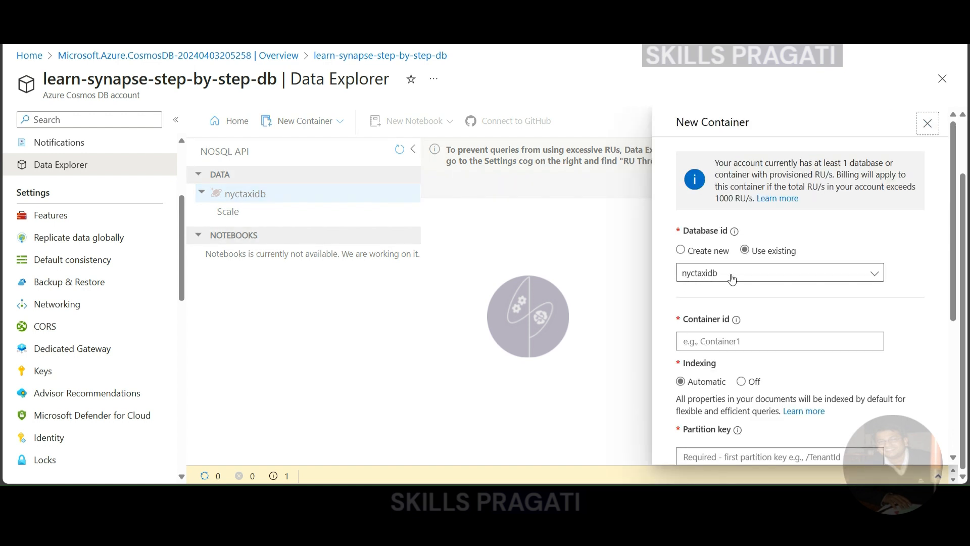
pyautogui.click(715, 339)
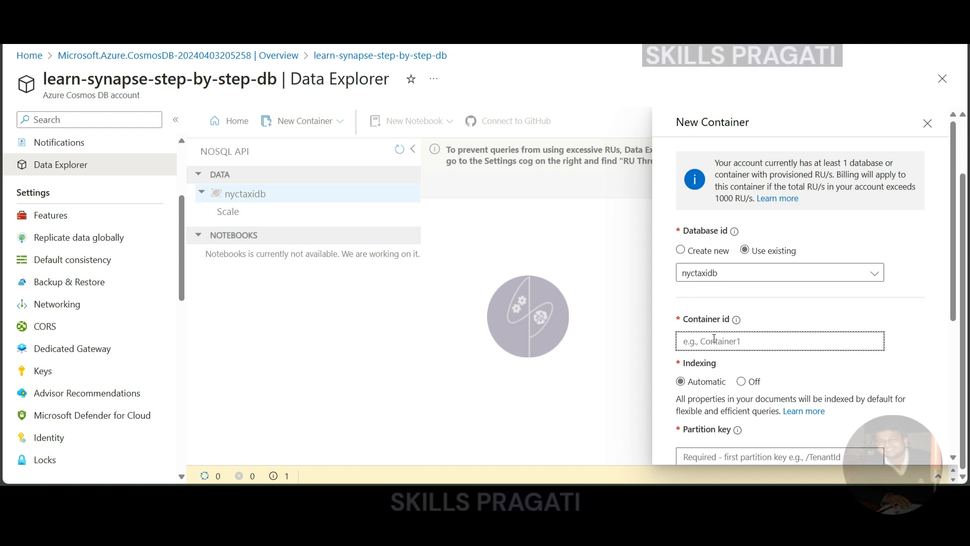
pyautogui.write('Heartbeat')
pyautogui.scroll(-1, 728, 380)
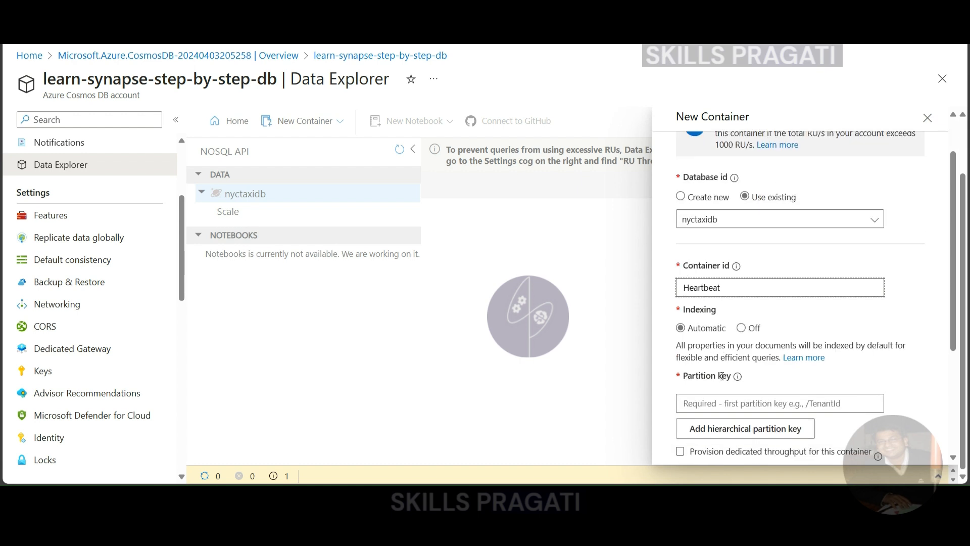
pyautogui.scroll(-1, 721, 370)
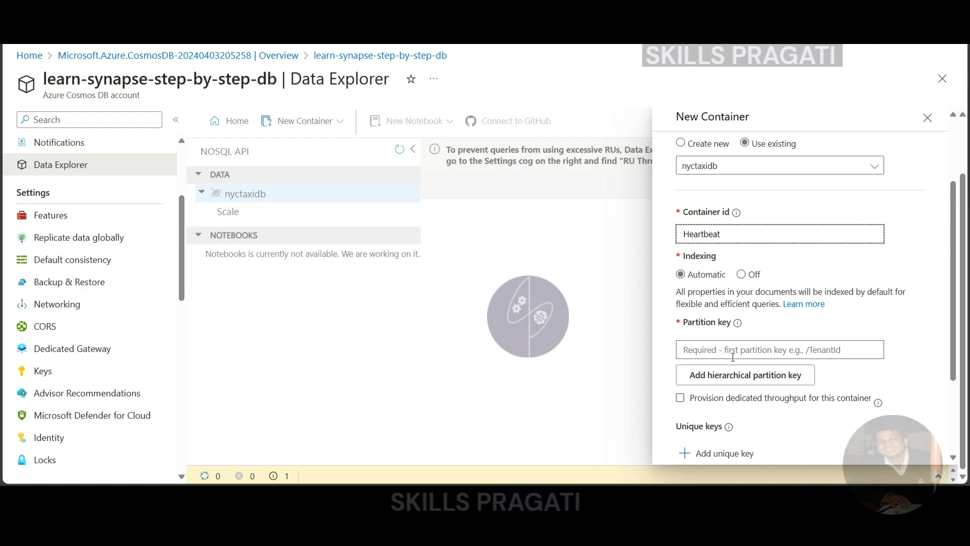
# Switch to Visual Studio Code and look through all the driver records in taxi+iot+data.json
pyautogui.click(543, 452)
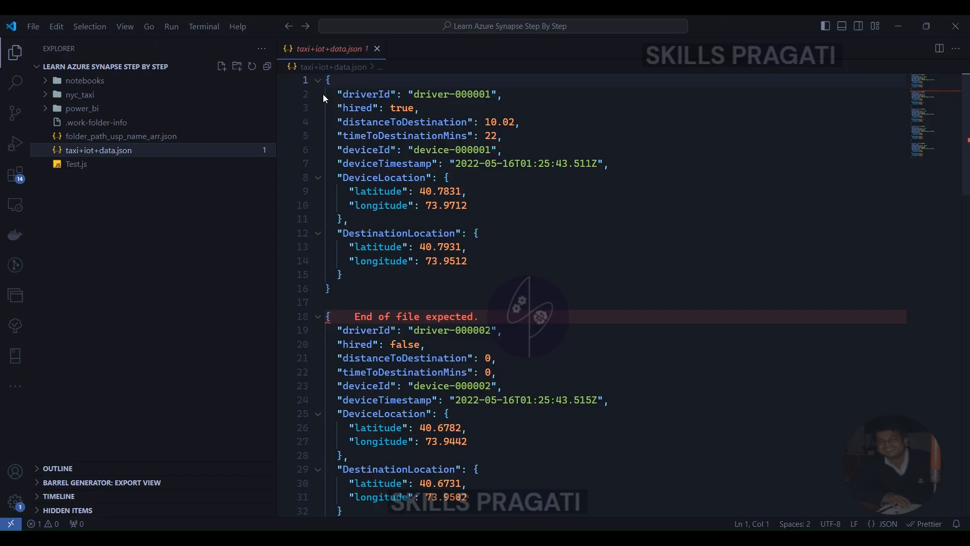
pyautogui.scroll(-1, 363, 257)
pyautogui.scroll(-6, 362, 258)
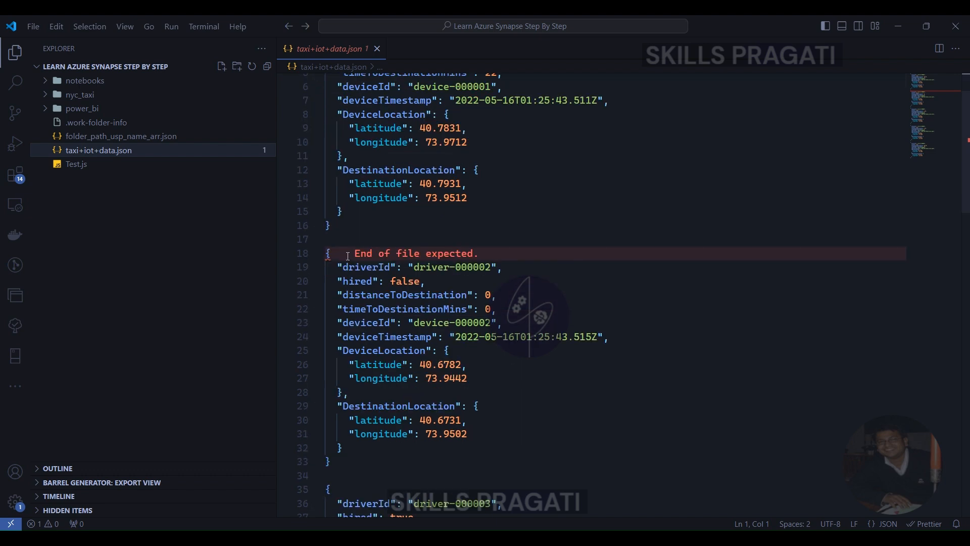
pyautogui.scroll(-8, 343, 299)
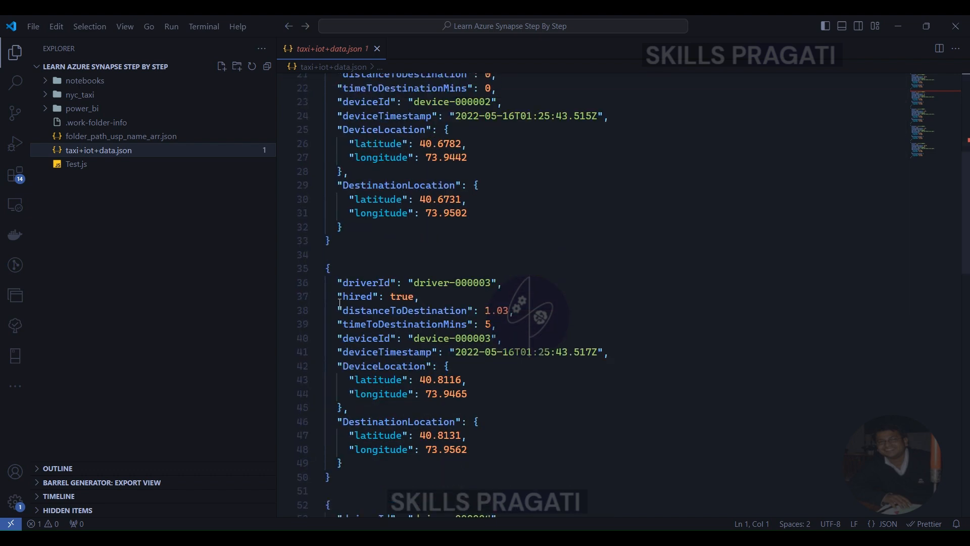
pyautogui.scroll(-7, 339, 316)
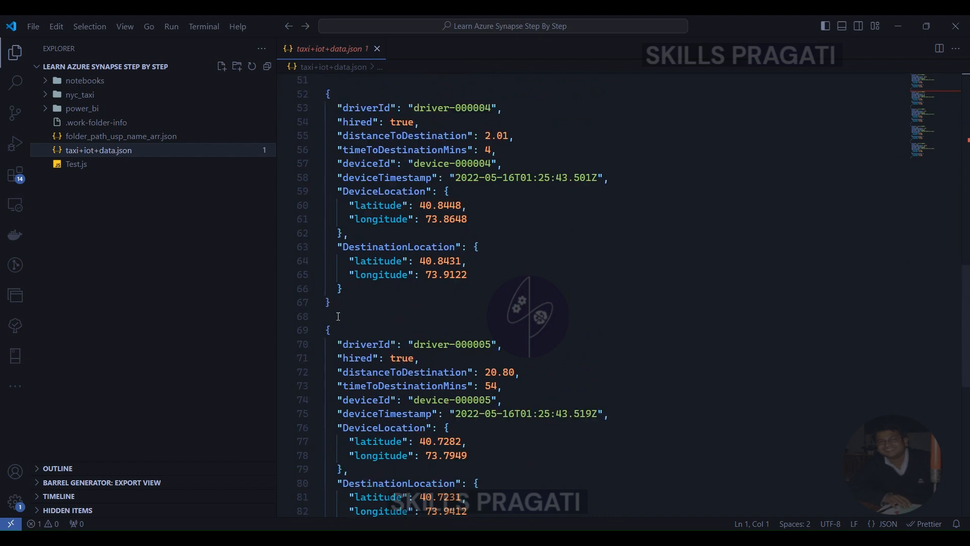
pyautogui.scroll(-3, 349, 354)
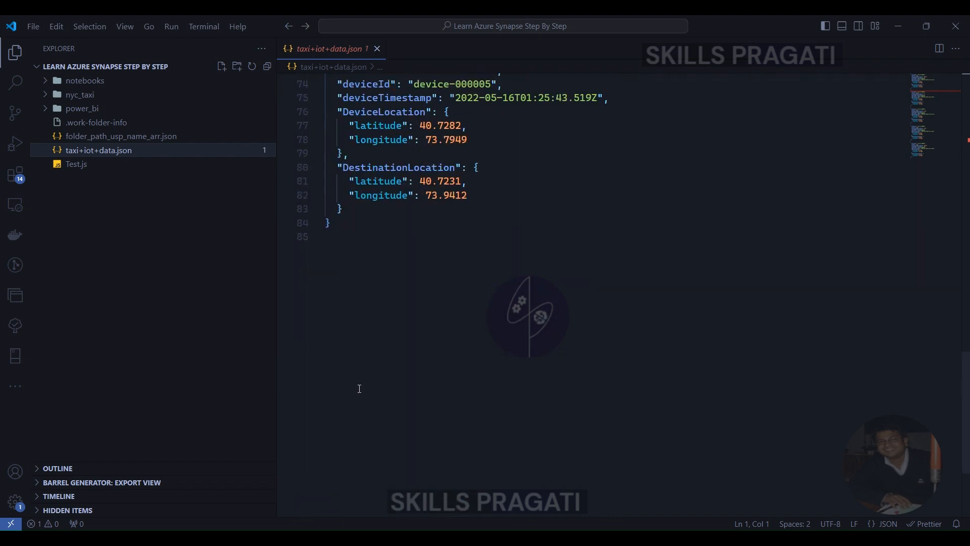
pyautogui.scroll(-4, 907, 414)
pyautogui.moveTo(965, 456); pyautogui.dragTo(965, 124)
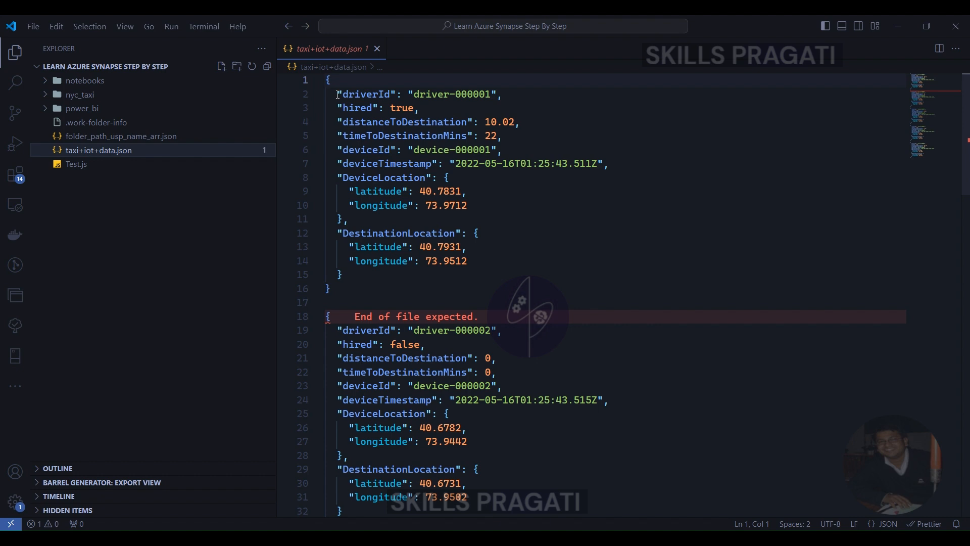
# Examine each field of the first driver record, from driverId to DestinationLocation, and compare its structure with the records below
pyautogui.moveTo(342, 94); pyautogui.dragTo(397, 94)
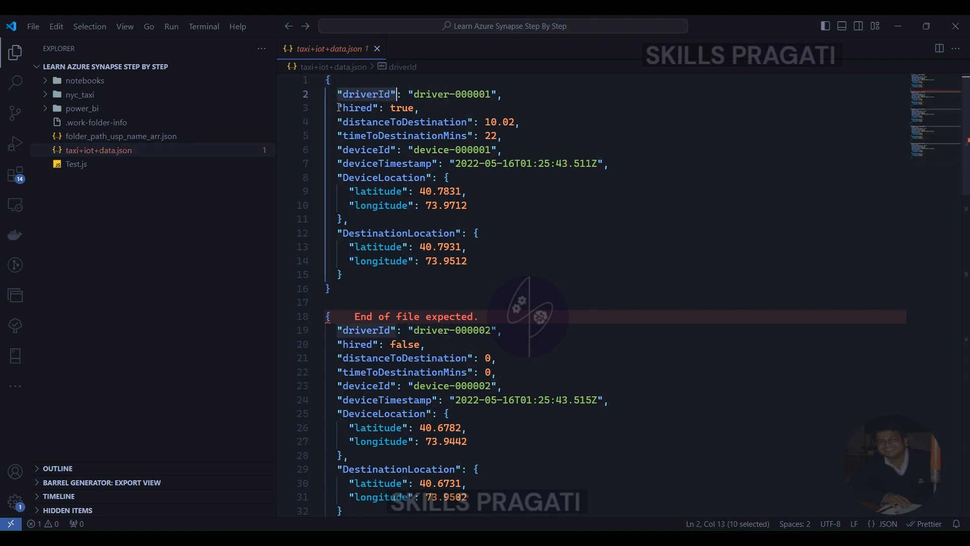
pyautogui.moveTo(338, 108); pyautogui.dragTo(378, 107)
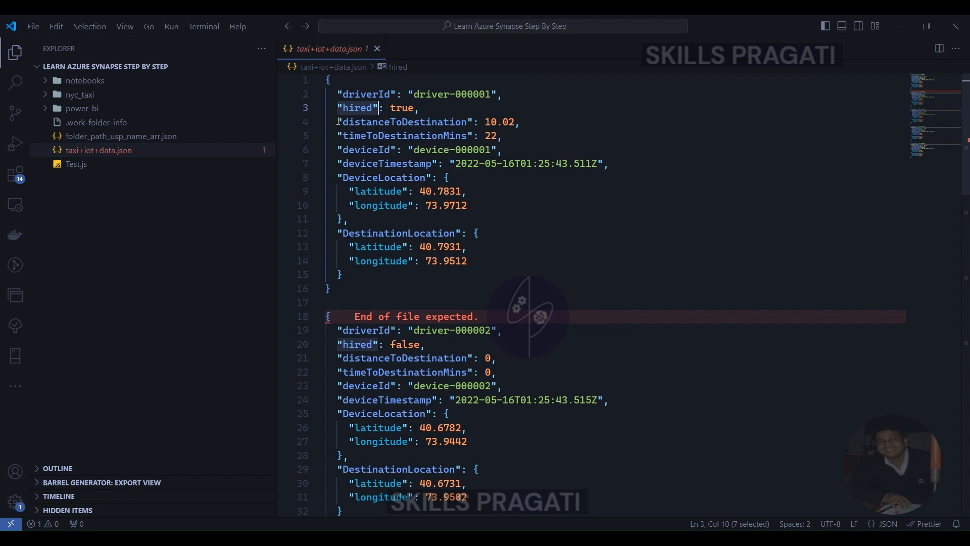
pyautogui.moveTo(339, 122); pyautogui.dragTo(474, 122)
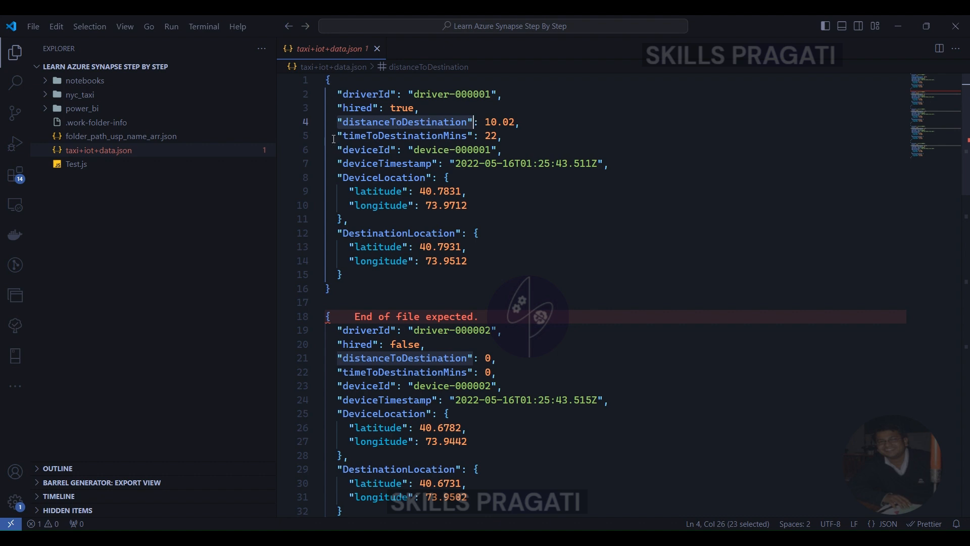
pyautogui.moveTo(337, 136); pyautogui.dragTo(474, 140)
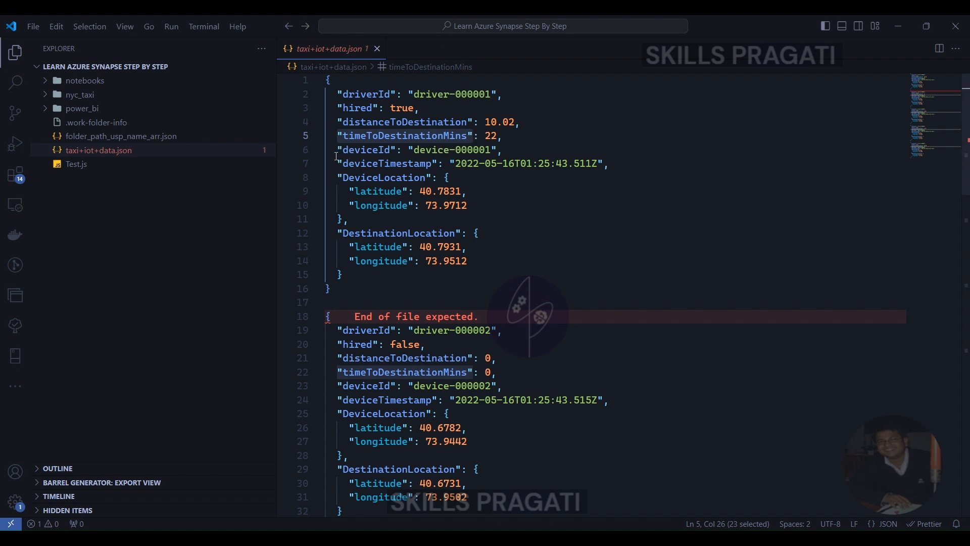
pyautogui.moveTo(336, 152); pyautogui.dragTo(399, 148)
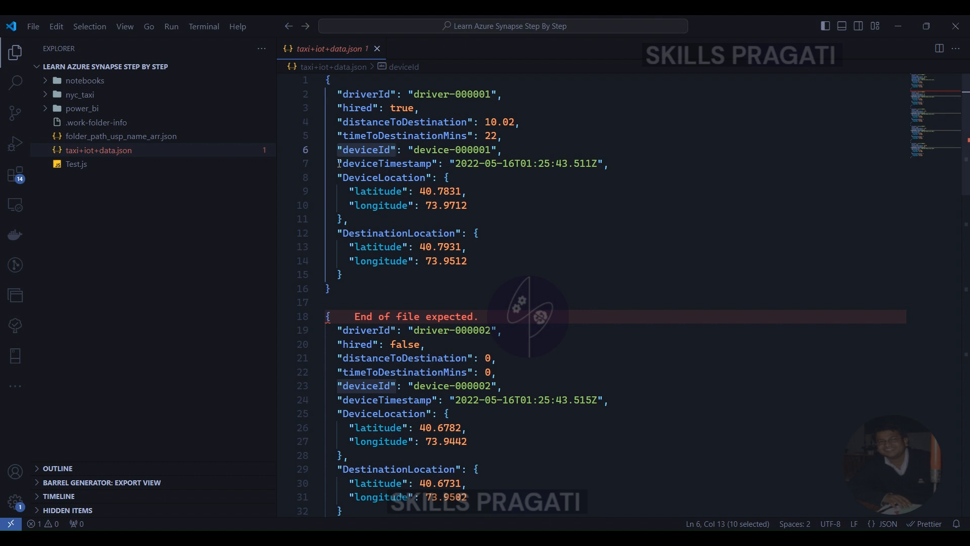
pyautogui.moveTo(339, 164); pyautogui.dragTo(619, 160)
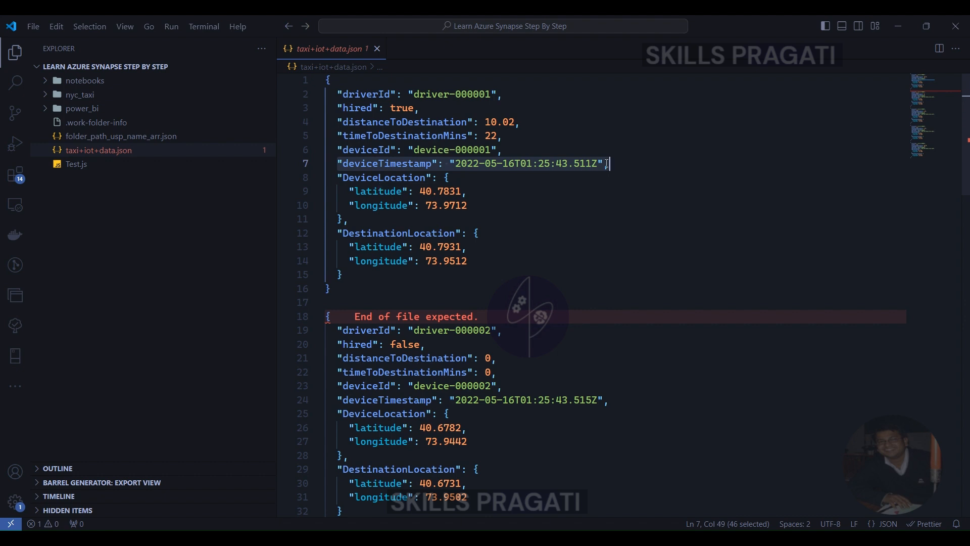
pyautogui.hotkey('shift', 'Left')
pyautogui.moveTo(338, 179); pyautogui.dragTo(345, 220)
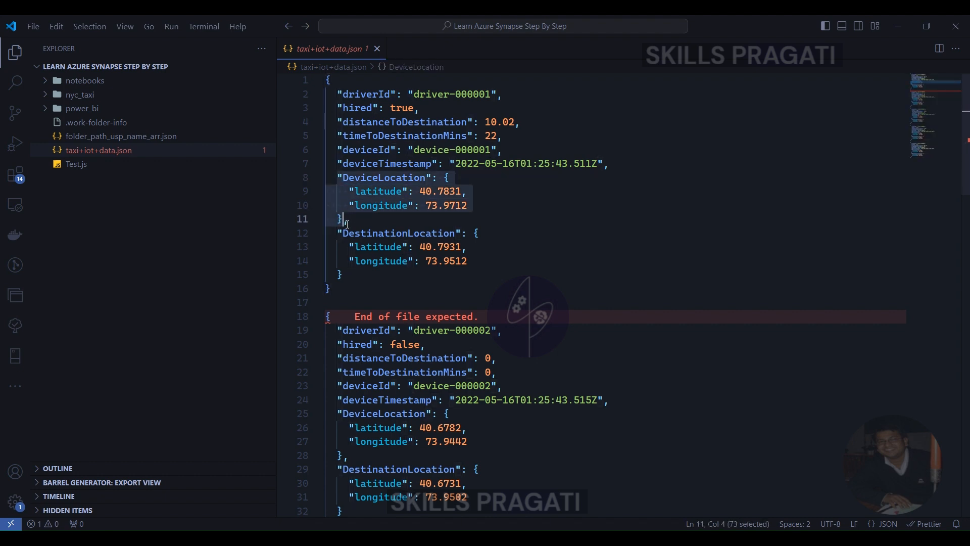
pyautogui.moveTo(338, 233); pyautogui.dragTo(344, 274)
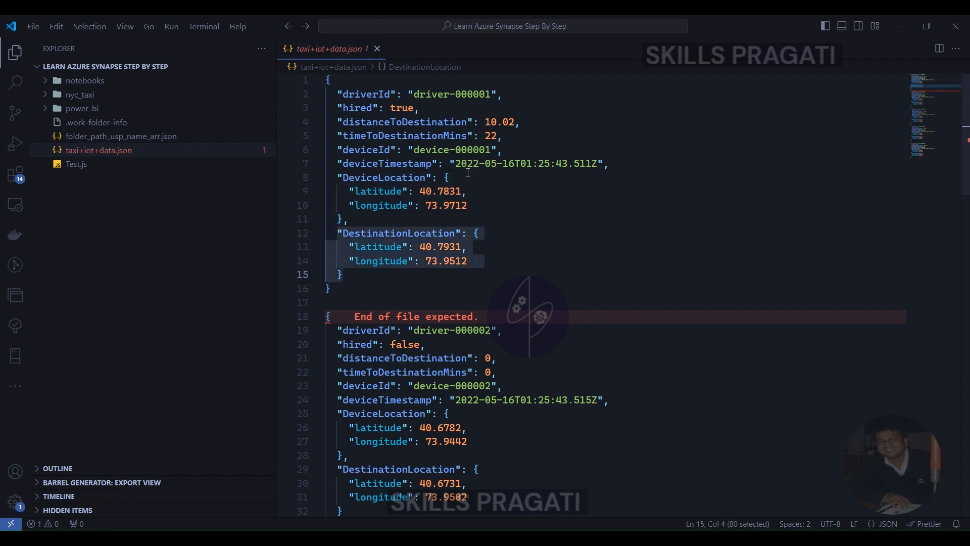
pyautogui.click(344, 289)
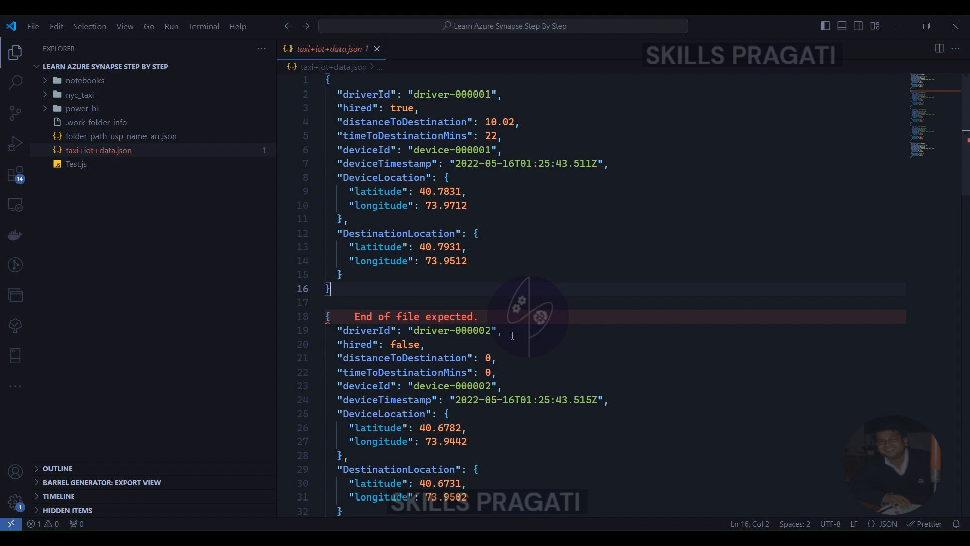
pyautogui.scroll(-3, 513, 335)
pyautogui.scroll(-1, 469, 308)
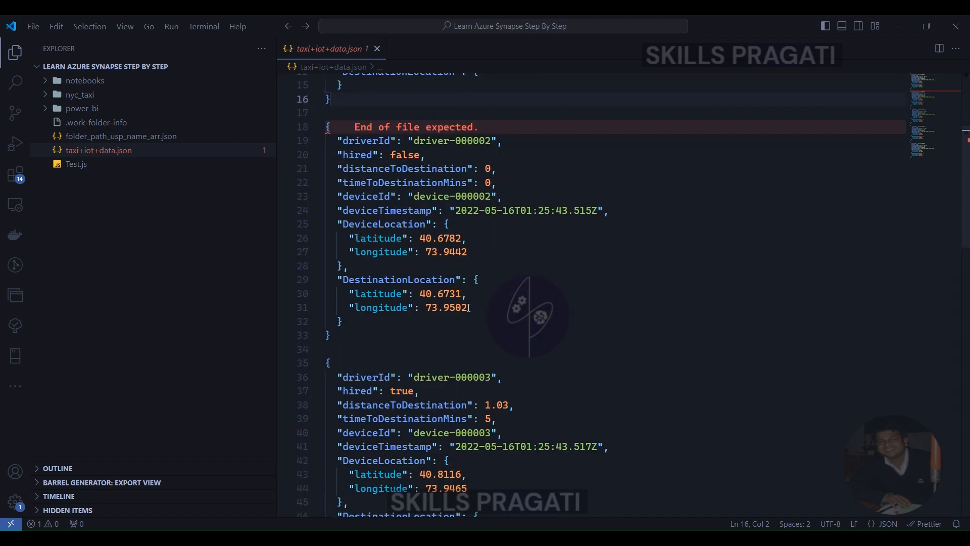
# Compare the fields of the first three driver records in taxi+iot+data.json to judge which property suits the partition key
pyautogui.scroll(-1, 469, 312)
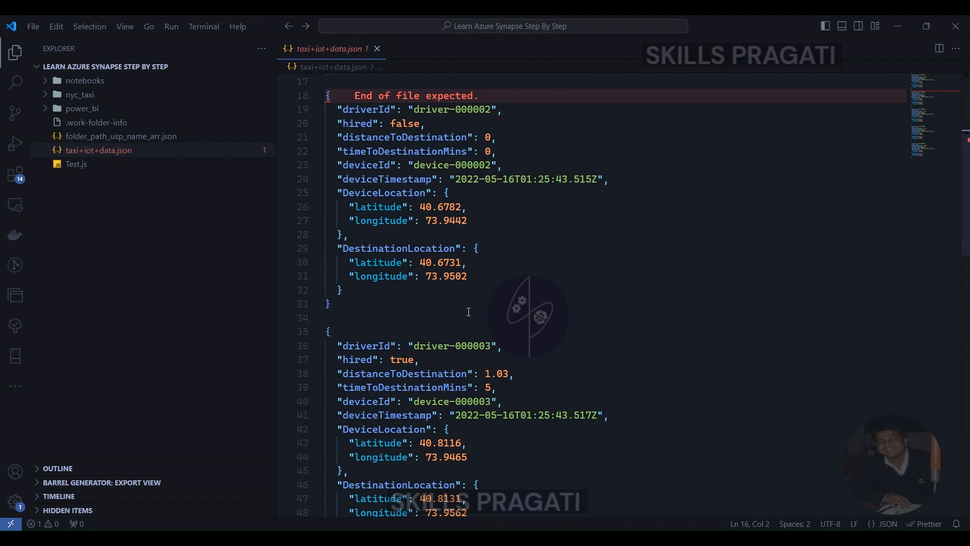
pyautogui.scroll(-1, 469, 312)
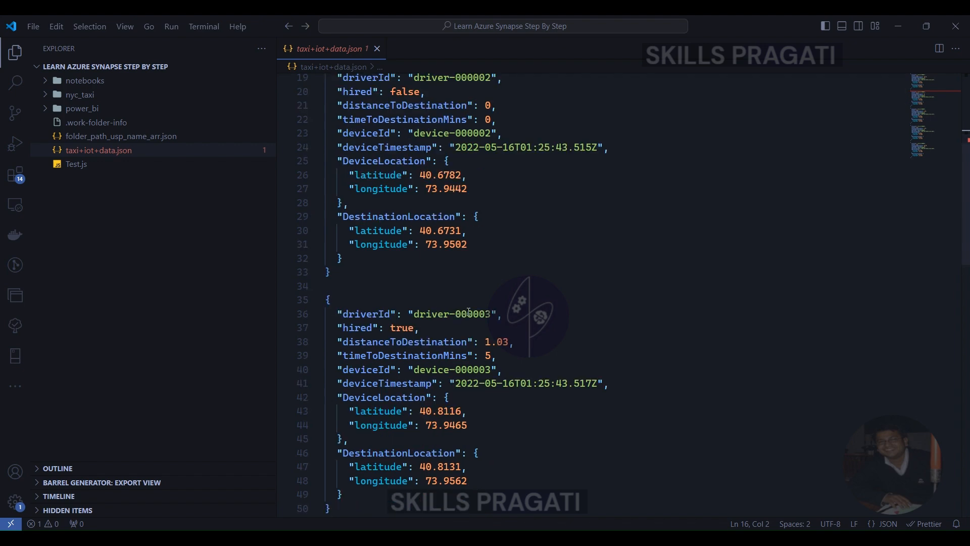
pyautogui.scroll(6, 469, 312)
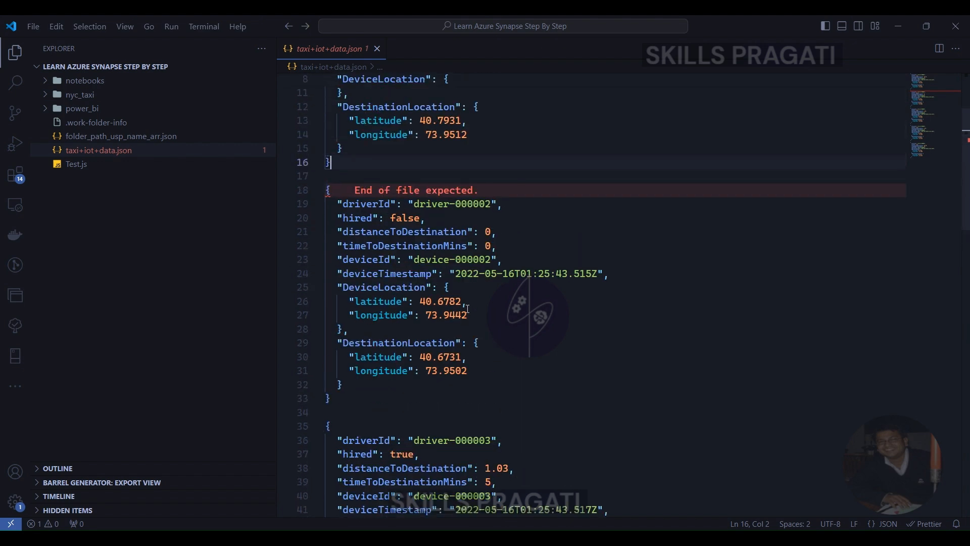
pyautogui.scroll(-1, 469, 312)
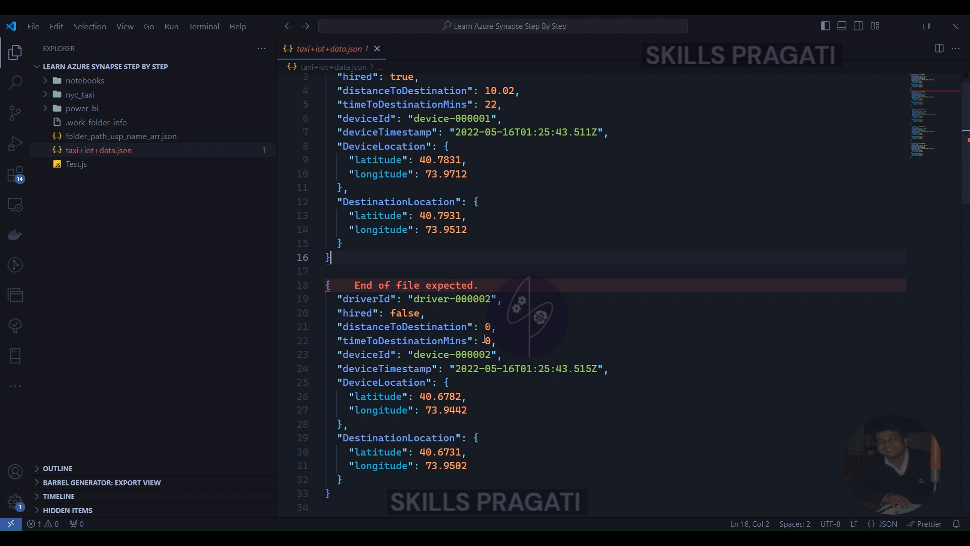
pyautogui.scroll(1, 374, 212)
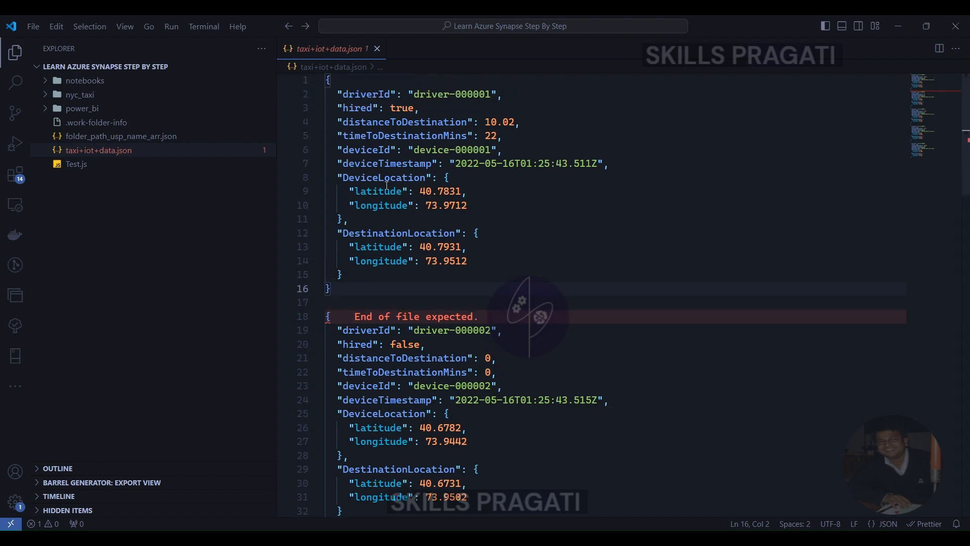
# Copy the deviceId property name from the first record and set the Heartbeat container's partition key to /deviceId in Azure Cosmos DB
pyautogui.doubleClick(362, 150)
pyautogui.hotkey('ctrl', 'c')
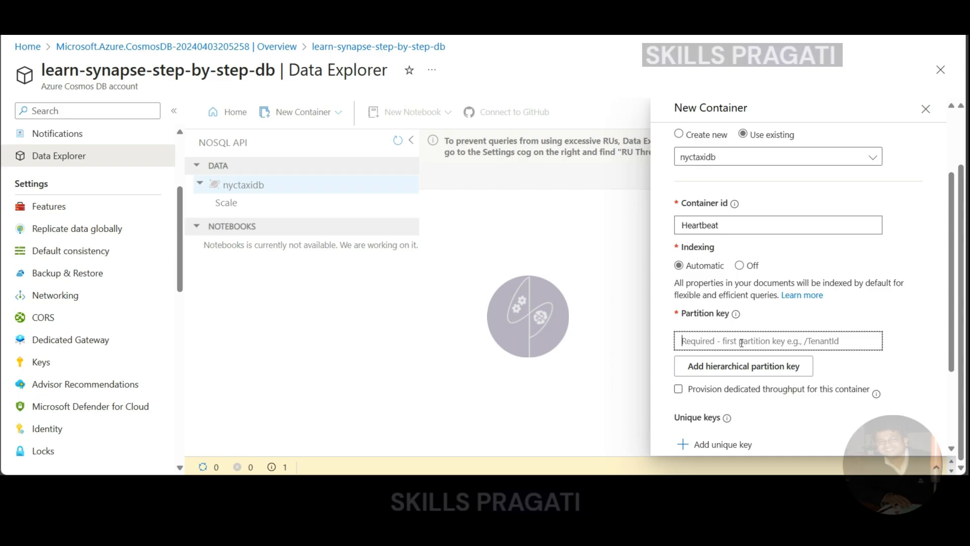
pyautogui.write('/')
pyautogui.hotkey('ctrl', 'v')
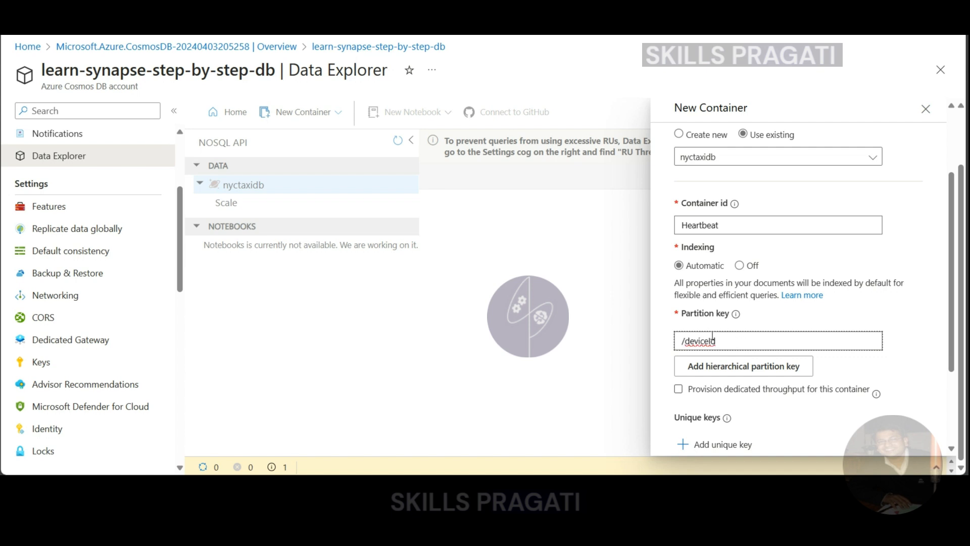
pyautogui.click(685, 340)
# Turn on the analytical store for the Heartbeat container and create the container
pyautogui.scroll(-1, 718, 316)
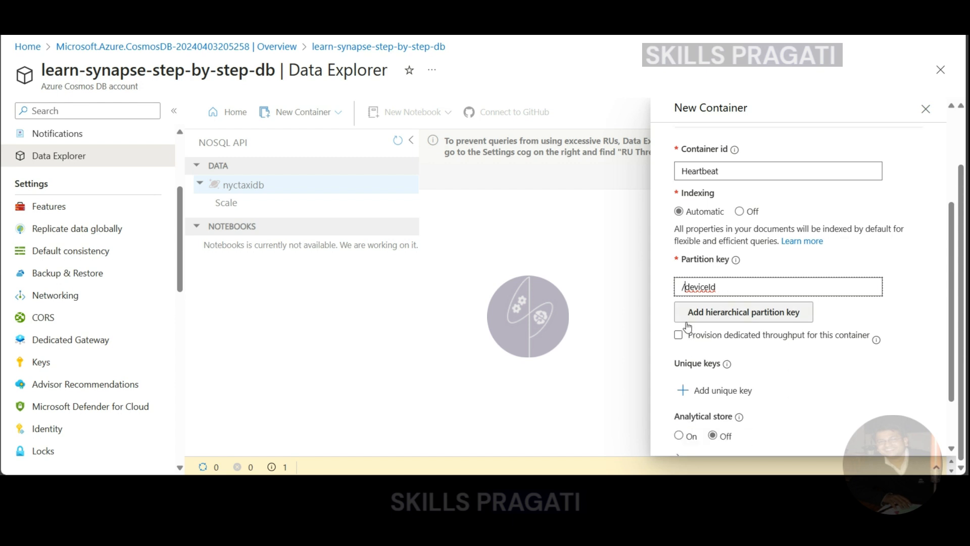
pyautogui.scroll(-1, 703, 359)
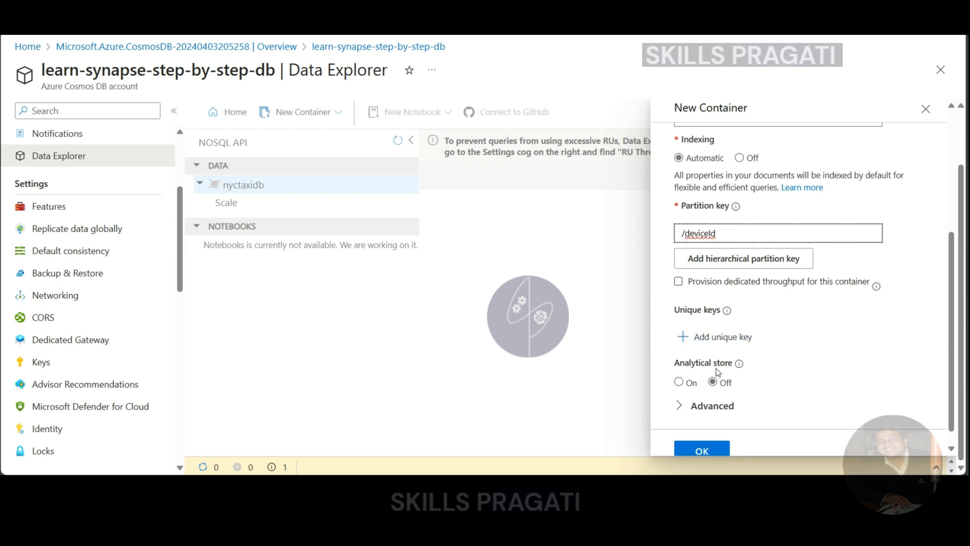
pyautogui.moveTo(740, 365)
pyautogui.scroll(-1, 718, 369)
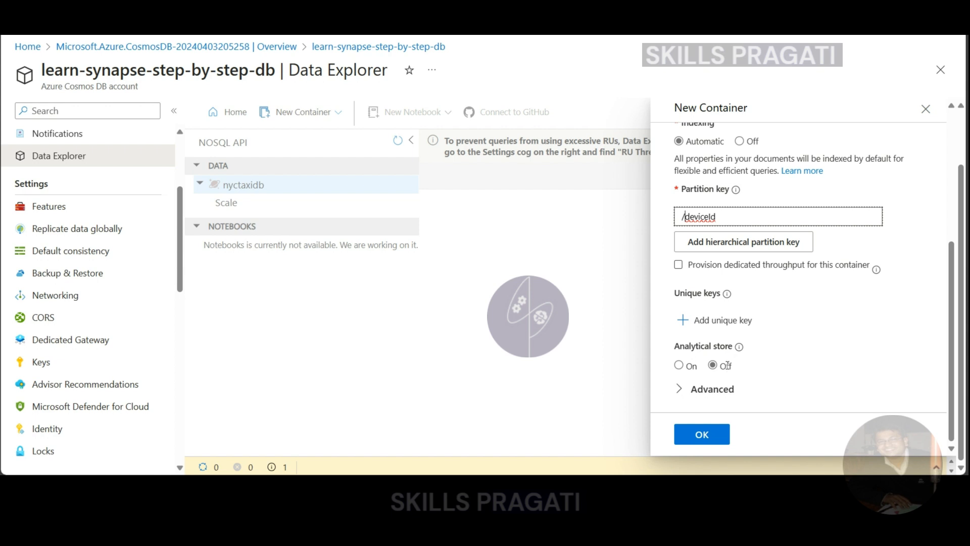
pyautogui.click(679, 366)
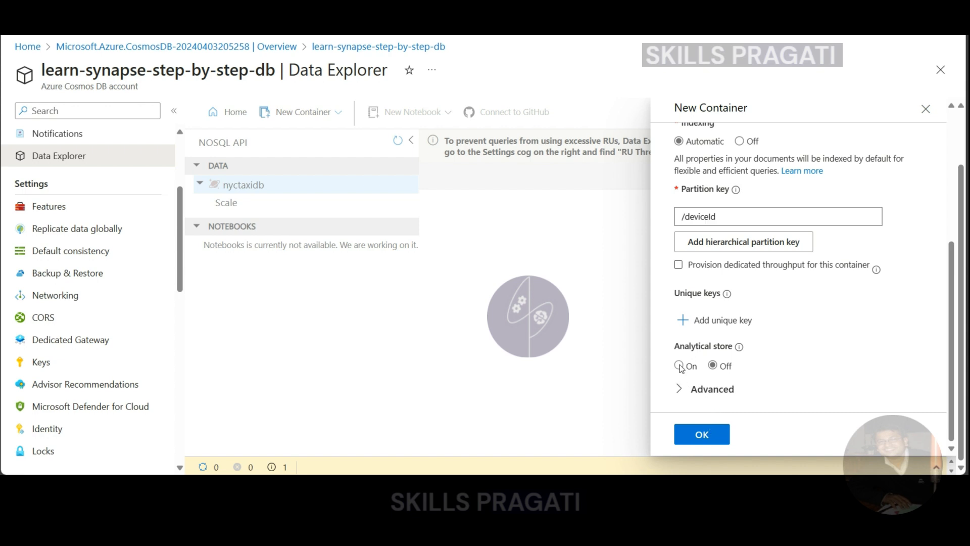
pyautogui.click(699, 426)
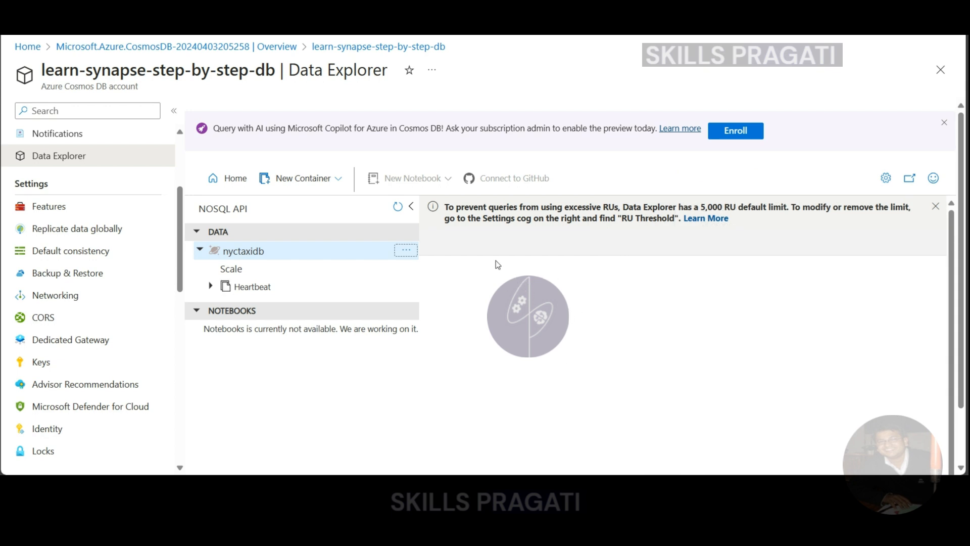
# Open the Heartbeat container's settings to view its time to live and geospatial options, and dismiss the RU limit notice
pyautogui.click(211, 286)
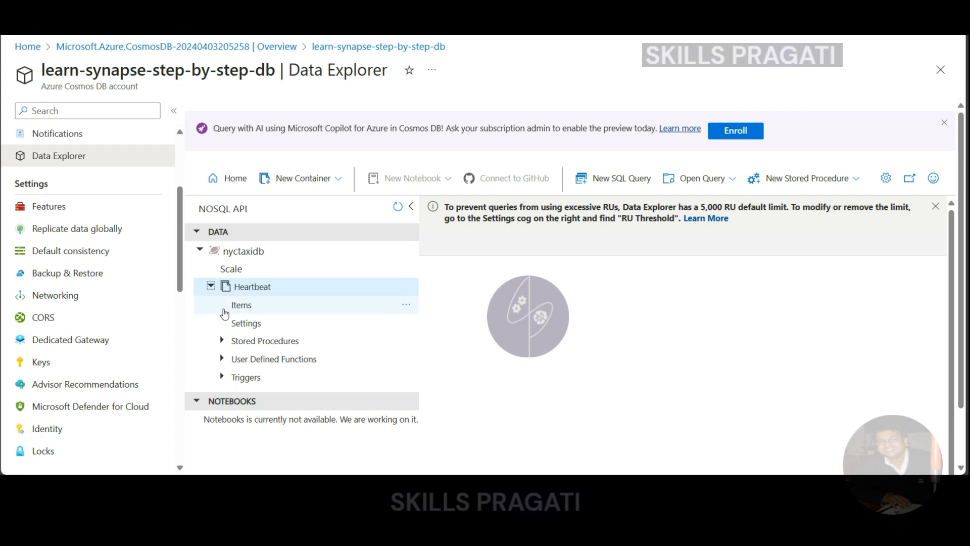
pyautogui.click(251, 327)
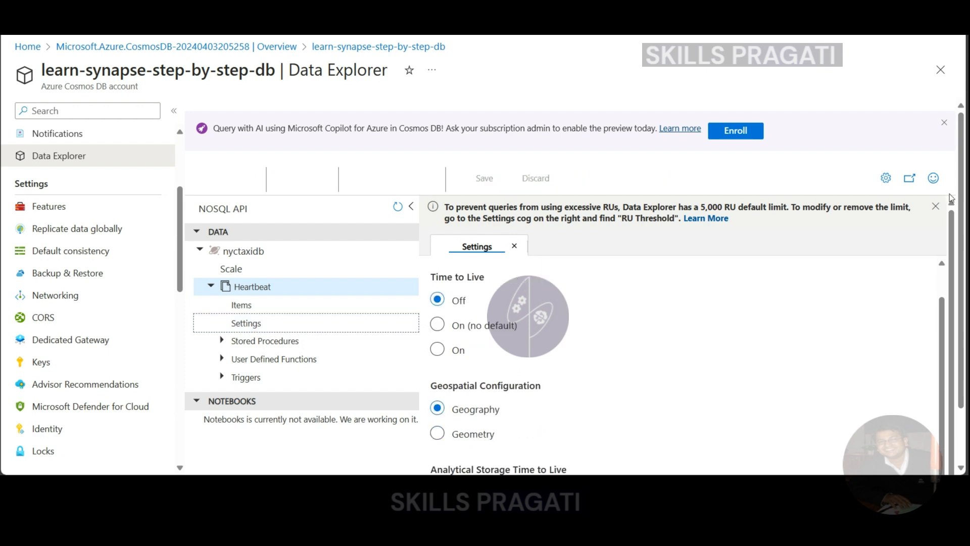
pyautogui.click(936, 206)
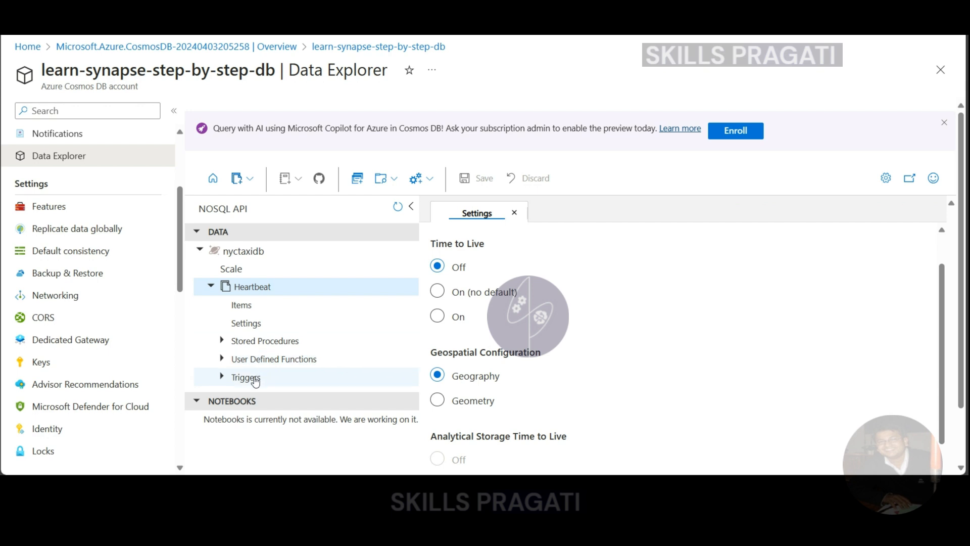
# Add the first driver record from taxi+iot+data.json as a new item in the Heartbeat container, replacing the template JSON, and save it
pyautogui.click(242, 305)
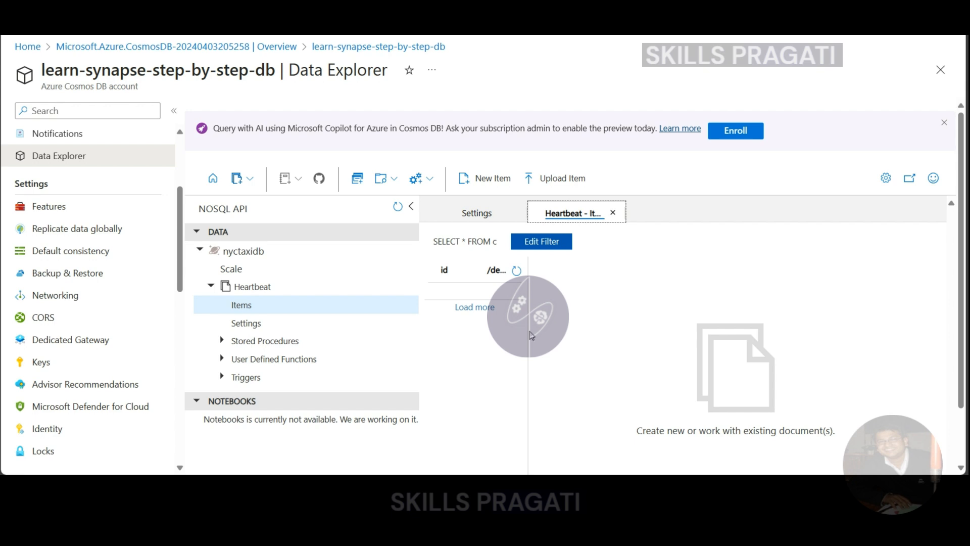
pyautogui.click(479, 180)
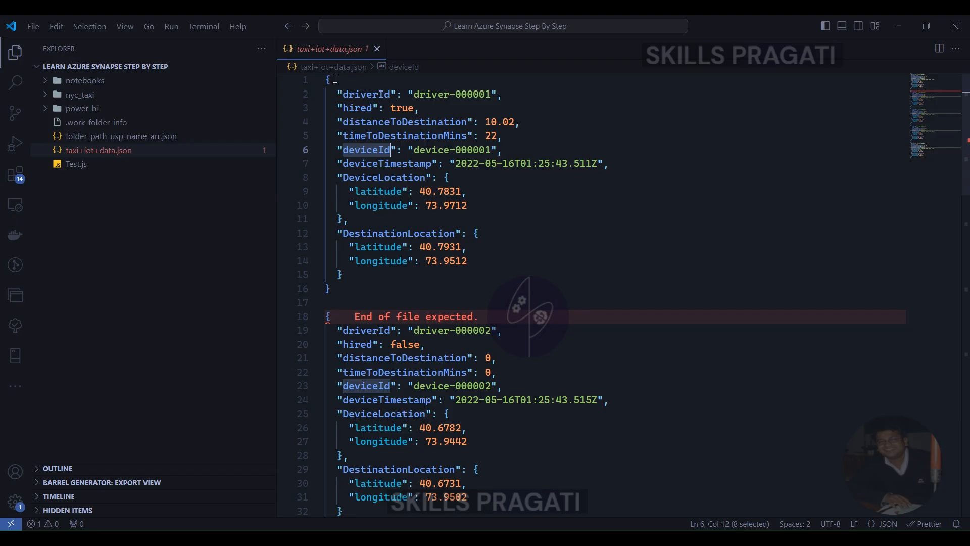
pyautogui.moveTo(326, 80); pyautogui.dragTo(349, 291)
pyautogui.hotkey('ctrl', 'c')
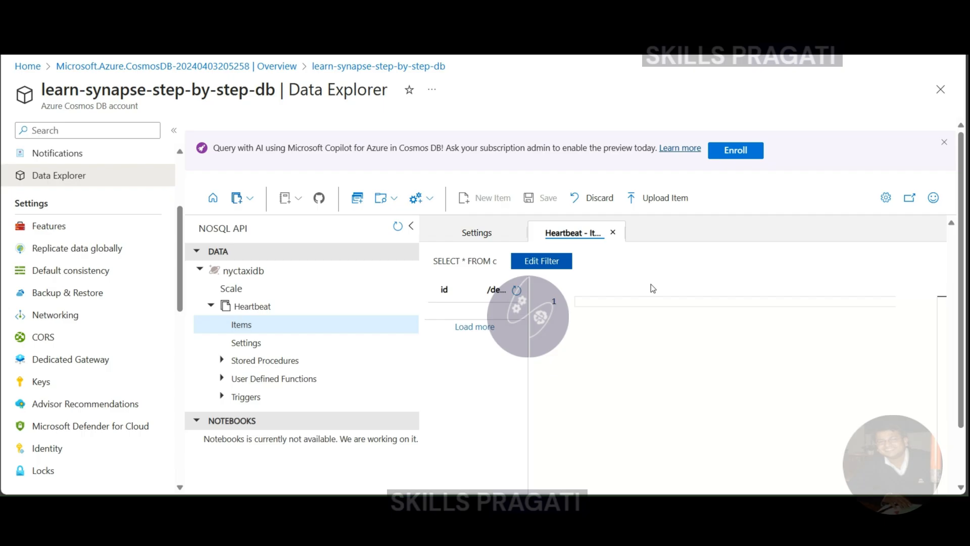
pyautogui.click(607, 305)
pyautogui.hotkey('ctrl', 'v')
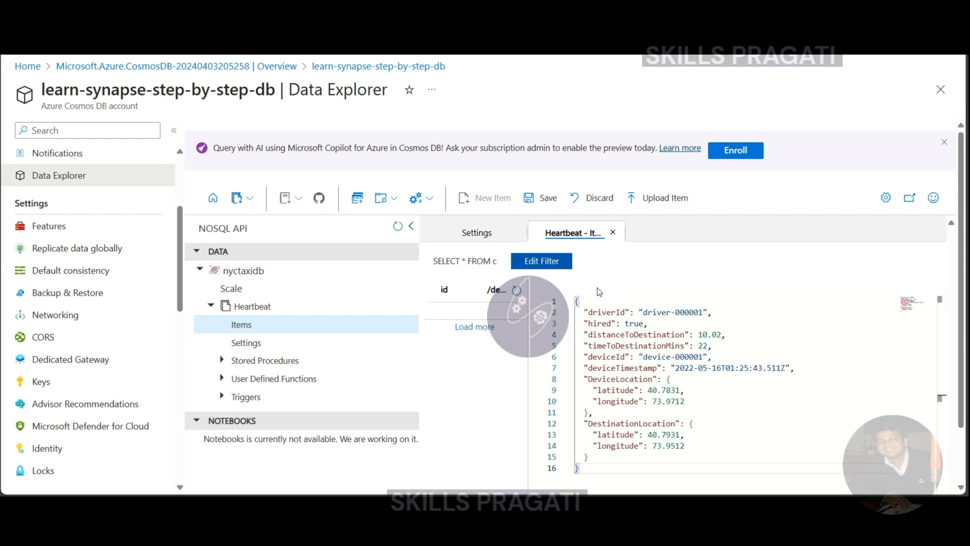
pyautogui.click(546, 197)
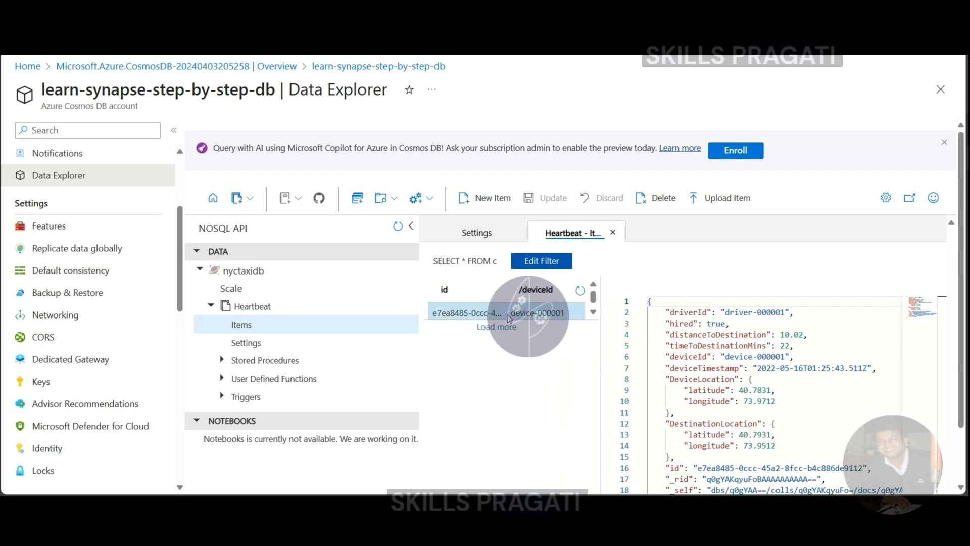
# Examine the saved item's JSON, comparing the original taxi fields with the system properties from id to _ts
pyautogui.scroll(-2, 709, 362)
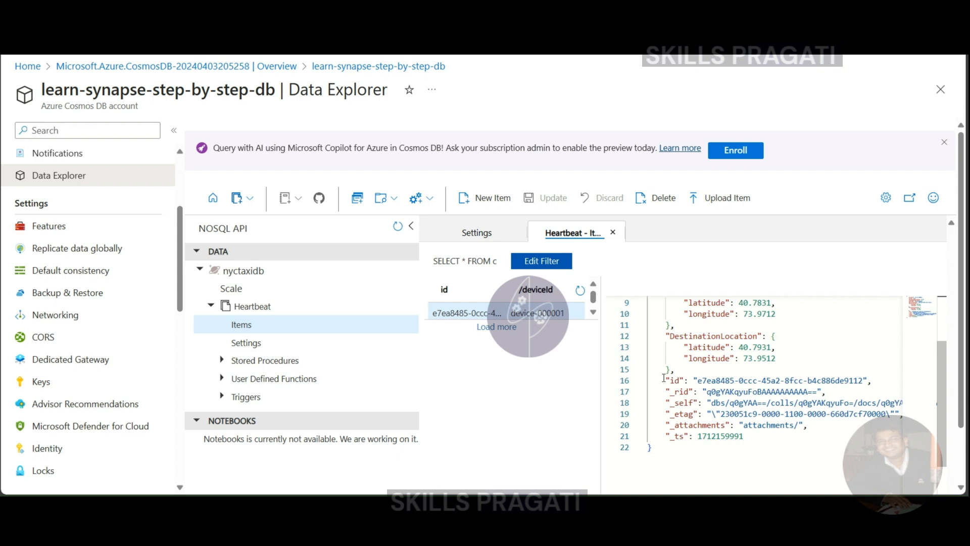
pyautogui.moveTo(663, 381); pyautogui.dragTo(758, 436)
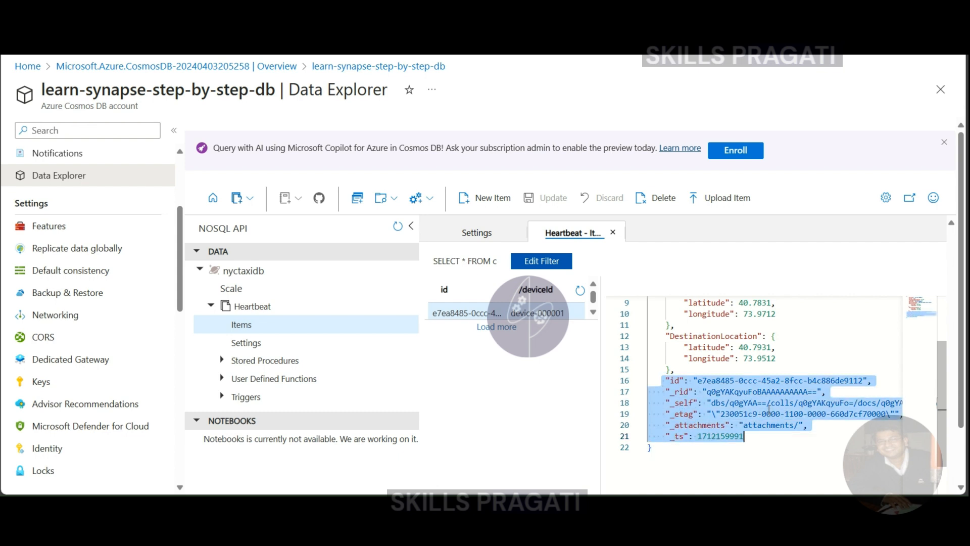
pyautogui.click(756, 349)
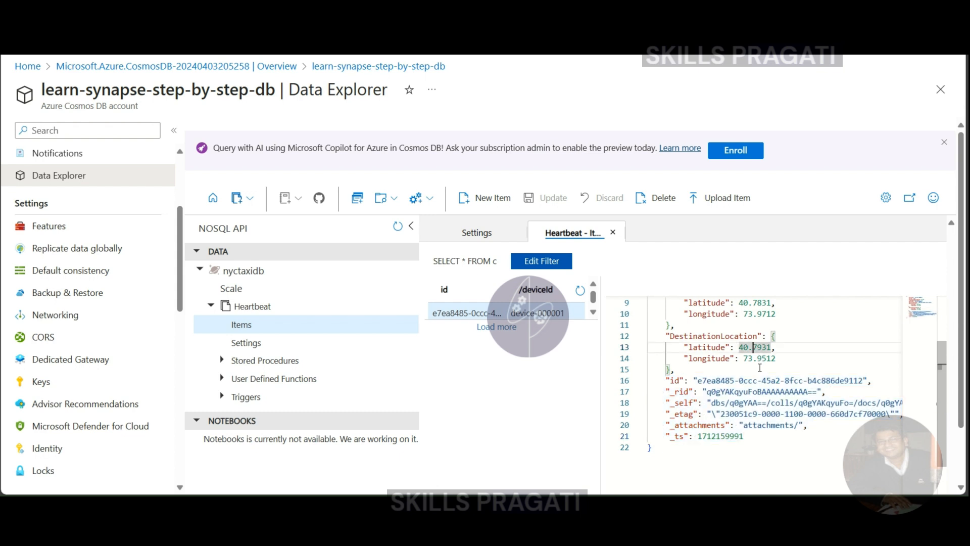
pyautogui.scroll(3, 758, 364)
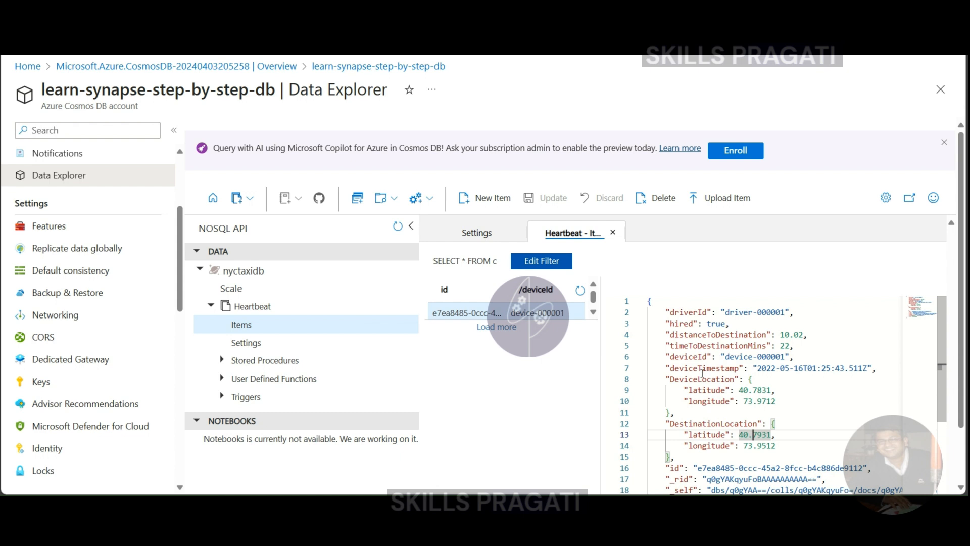
pyautogui.scroll(-2, 702, 376)
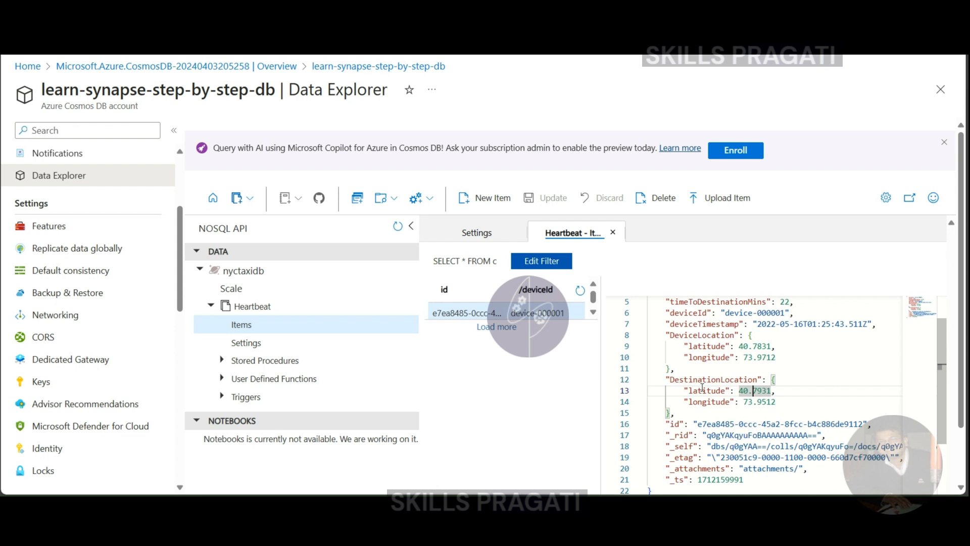
pyautogui.scroll(-4, 703, 388)
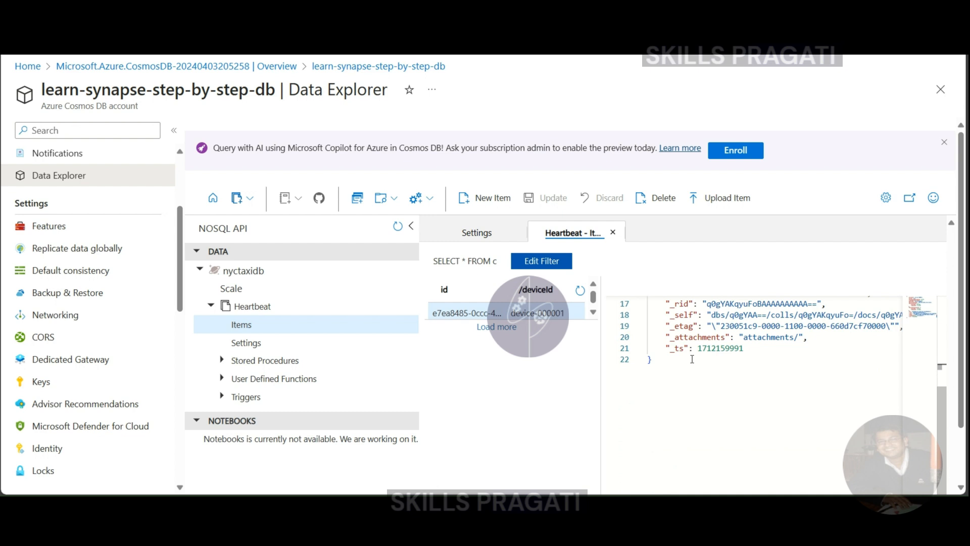
pyautogui.scroll(5, 717, 377)
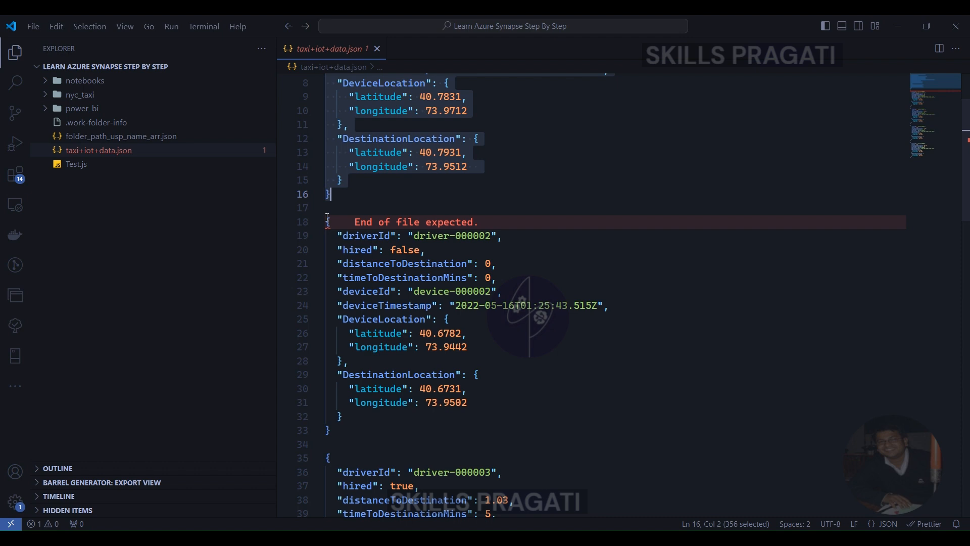
# Copy the second driver record from taxi+iot+data.json, leaving the file intact, and save it as another new item in Heartbeat
pyautogui.moveTo(328, 220); pyautogui.dragTo(352, 430)
pyautogui.hotkey('ctrl', 'c')
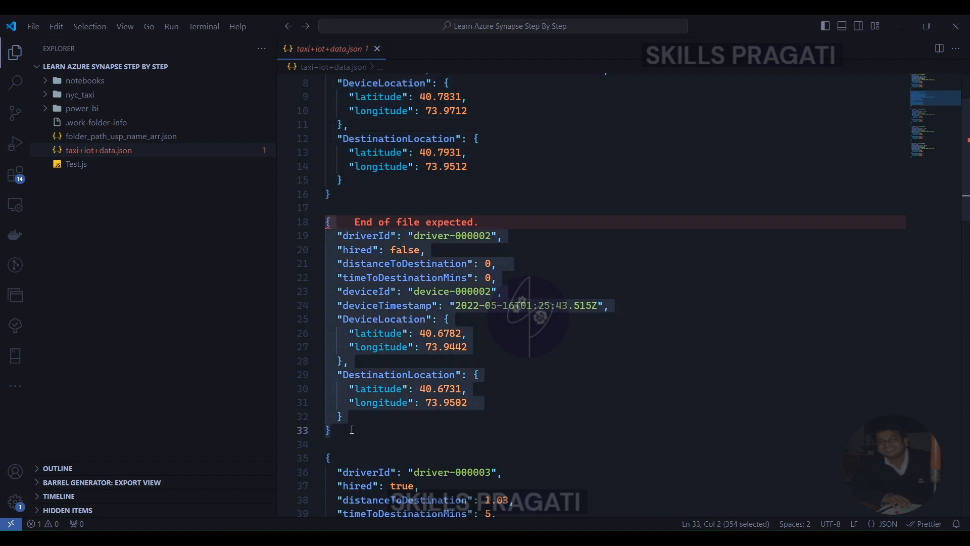
pyautogui.write('c')
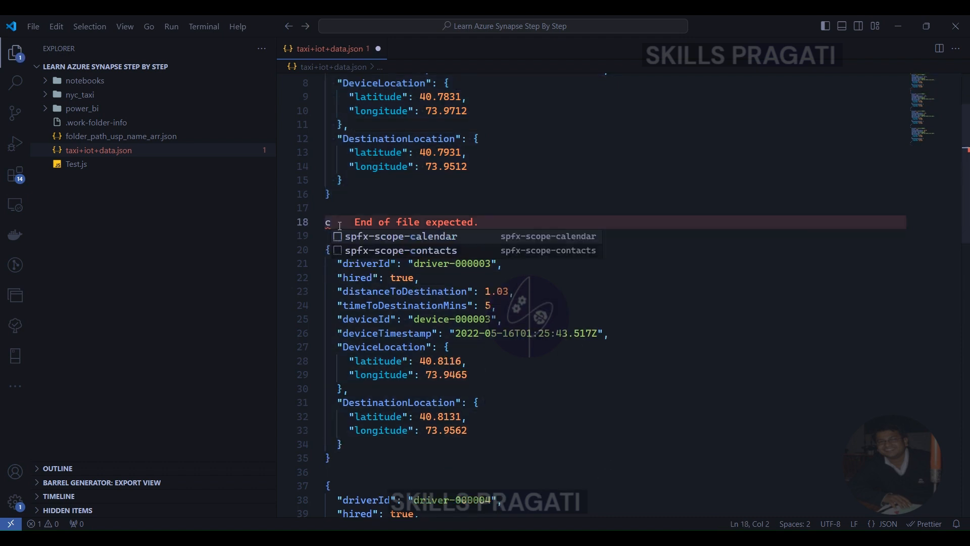
pyautogui.hotkey('ctrl', 'z')
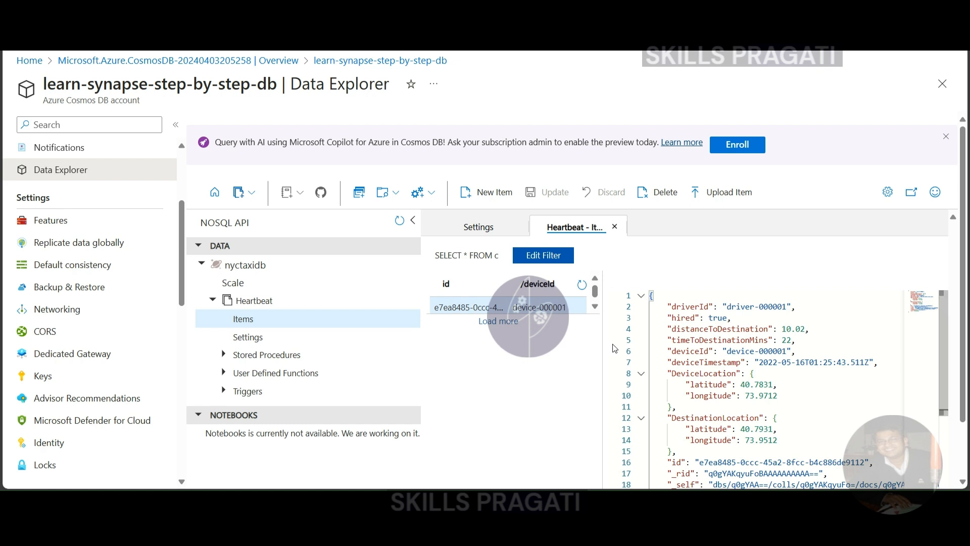
pyautogui.click(489, 193)
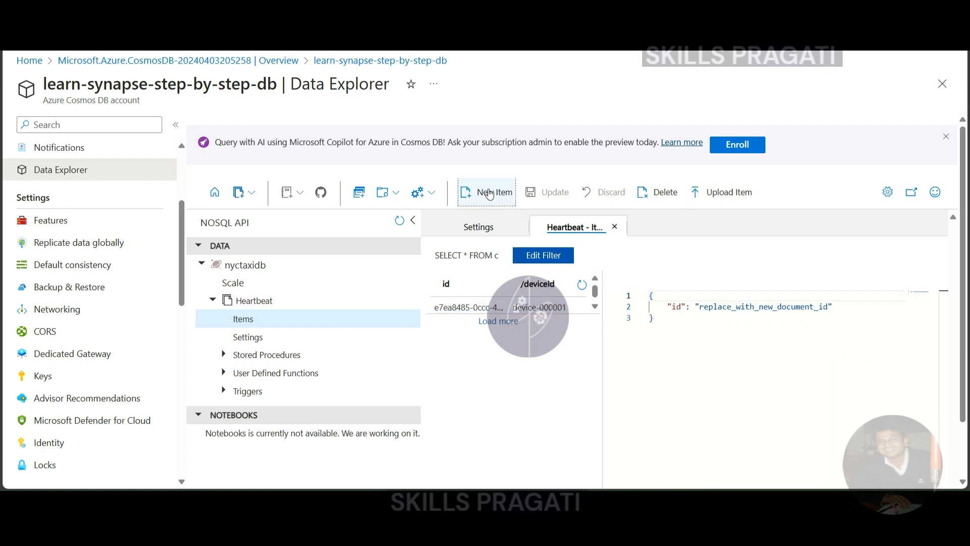
pyautogui.hotkey('ctrl', 'a')
pyautogui.press('Delete')
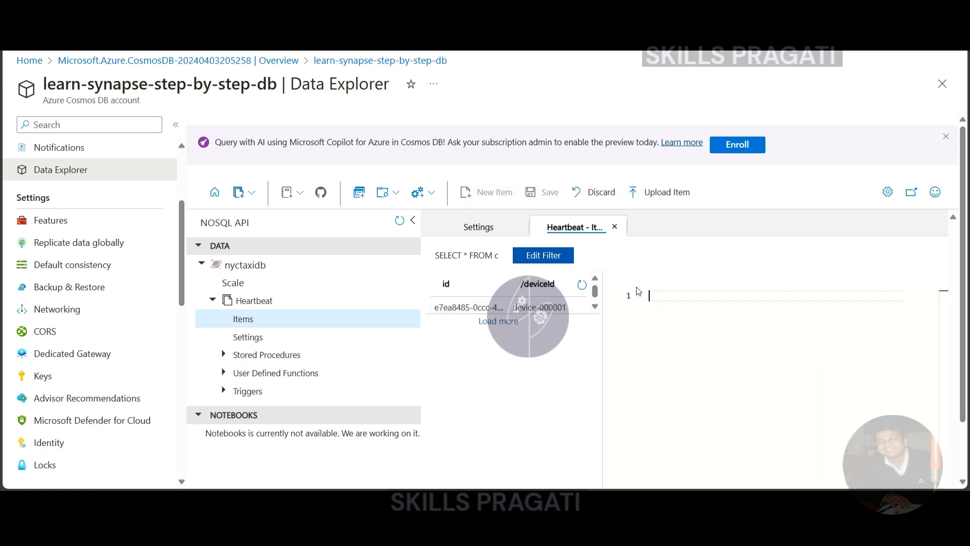
pyautogui.hotkey('ctrl', 'v')
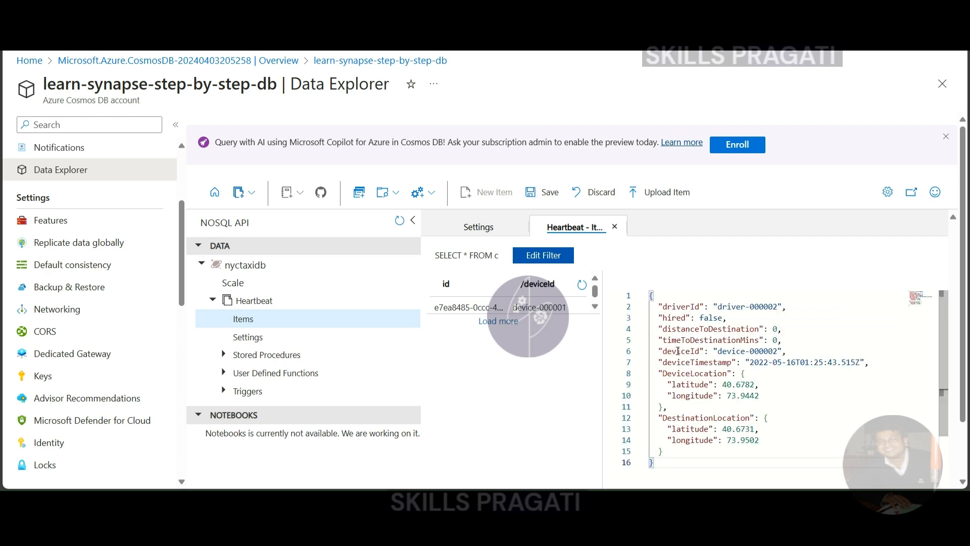
pyautogui.click(531, 192)
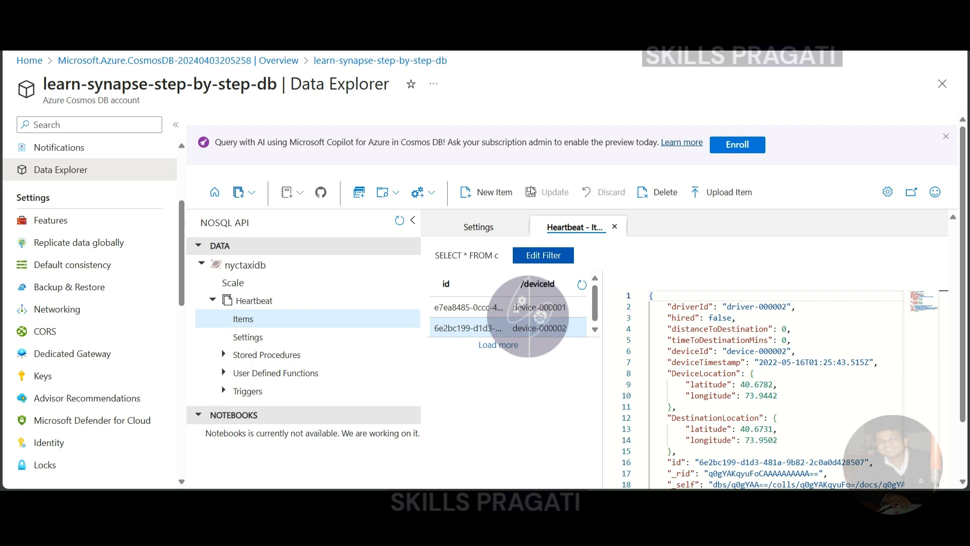
# Run SELECT * FROM c as a new SQL query on the Heartbeat container and enlarge the results area
pyautogui.moveTo(435, 255); pyautogui.dragTo(503, 259)
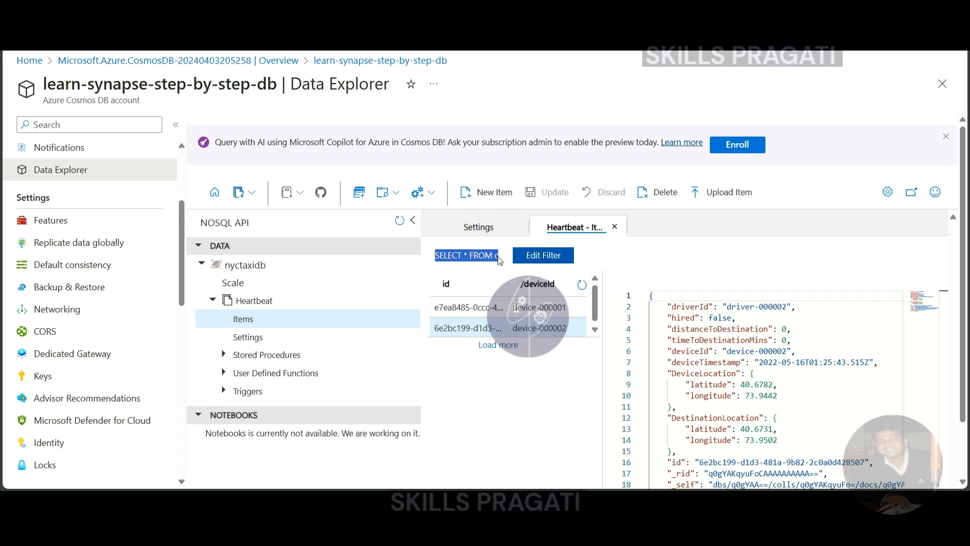
pyautogui.click(704, 374)
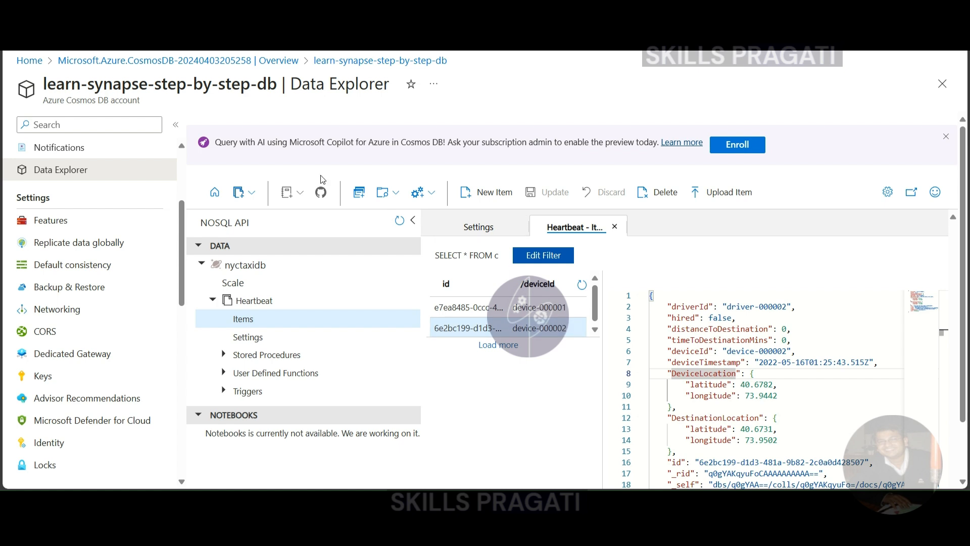
pyautogui.click(361, 197)
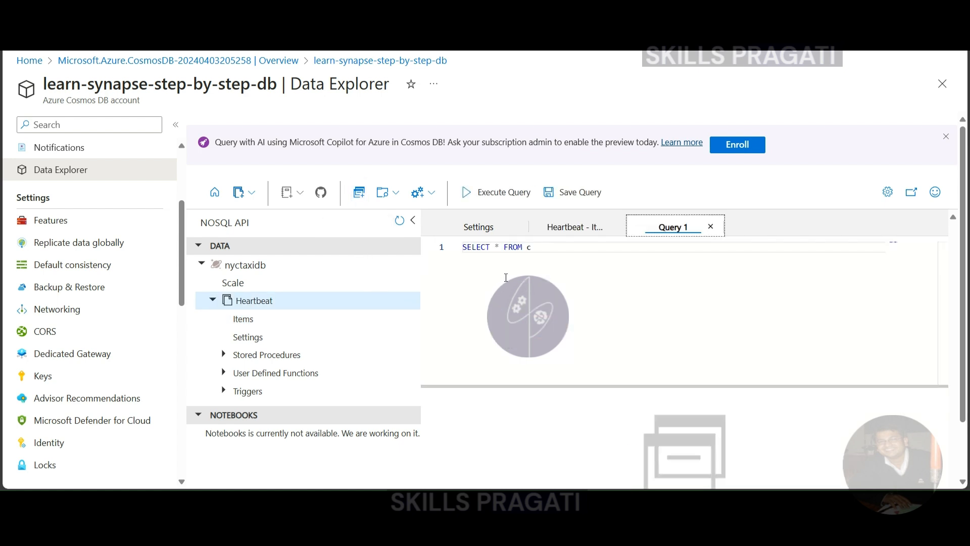
pyautogui.click(542, 249)
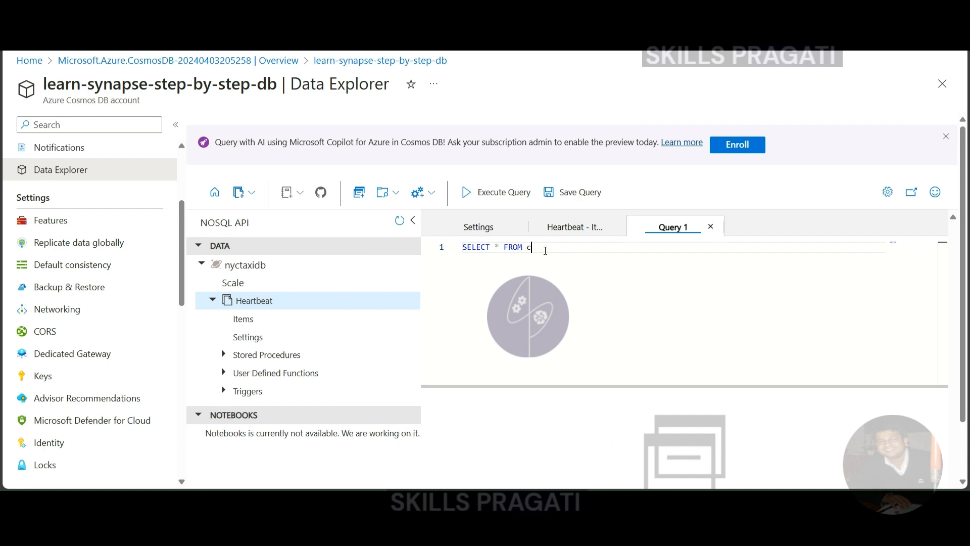
pyautogui.click(503, 197)
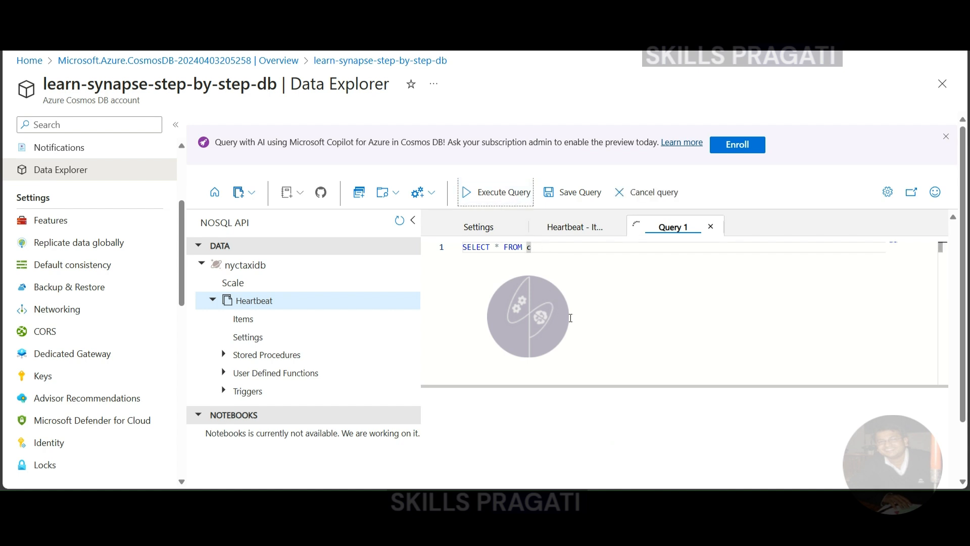
pyautogui.moveTo(621, 386); pyautogui.dragTo(623, 298)
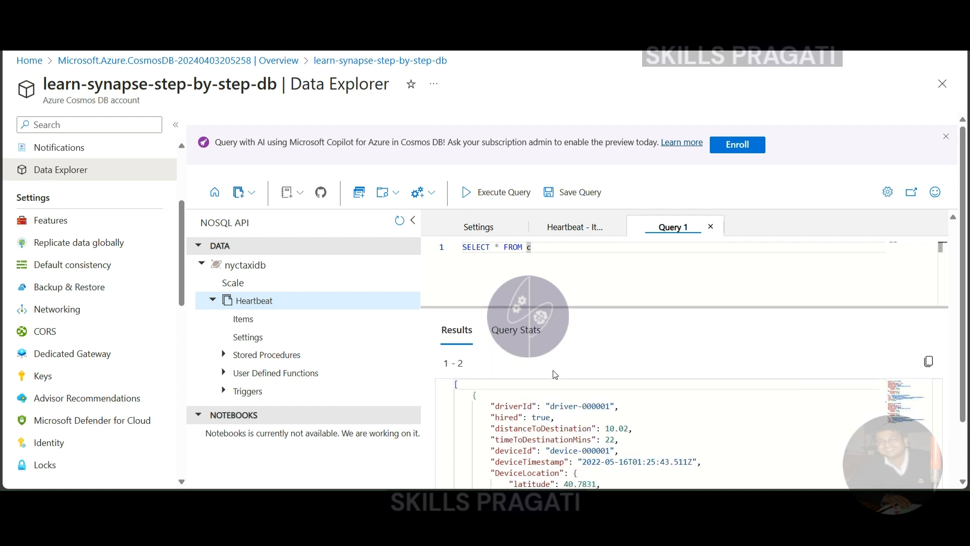
# Return to the Heartbeat items and open the device-000001 and device-000002 items to review their JSON
pyautogui.click(561, 227)
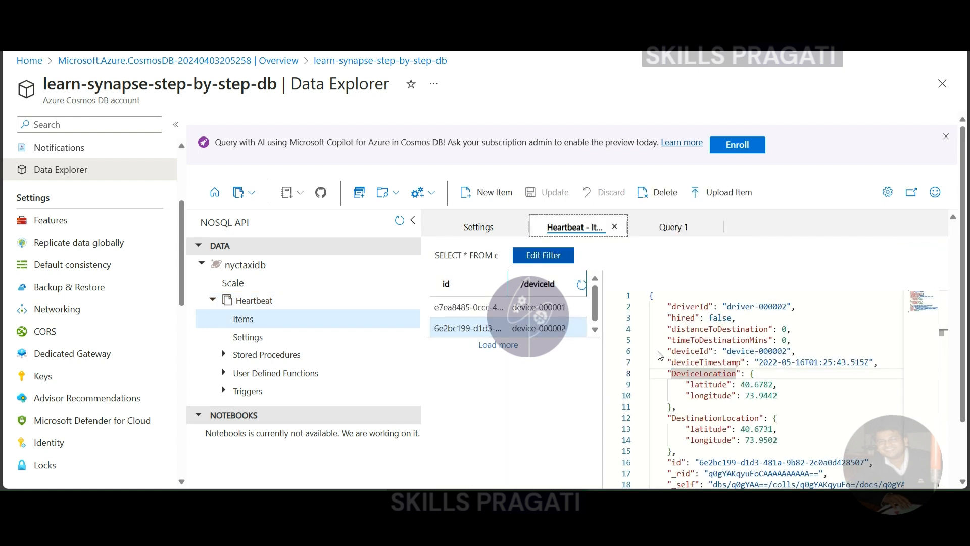
pyautogui.scroll(-5, 719, 384)
pyautogui.scroll(5, 720, 383)
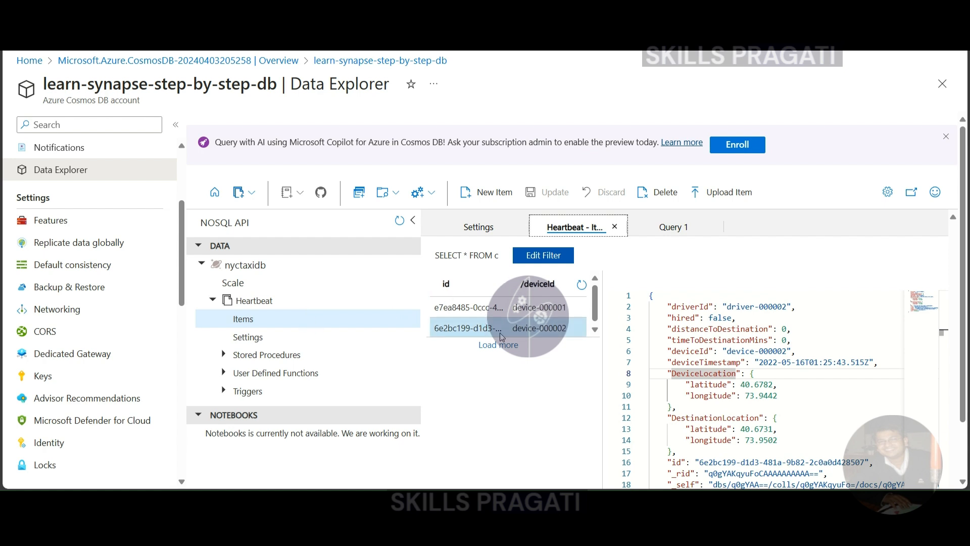
pyautogui.click(505, 309)
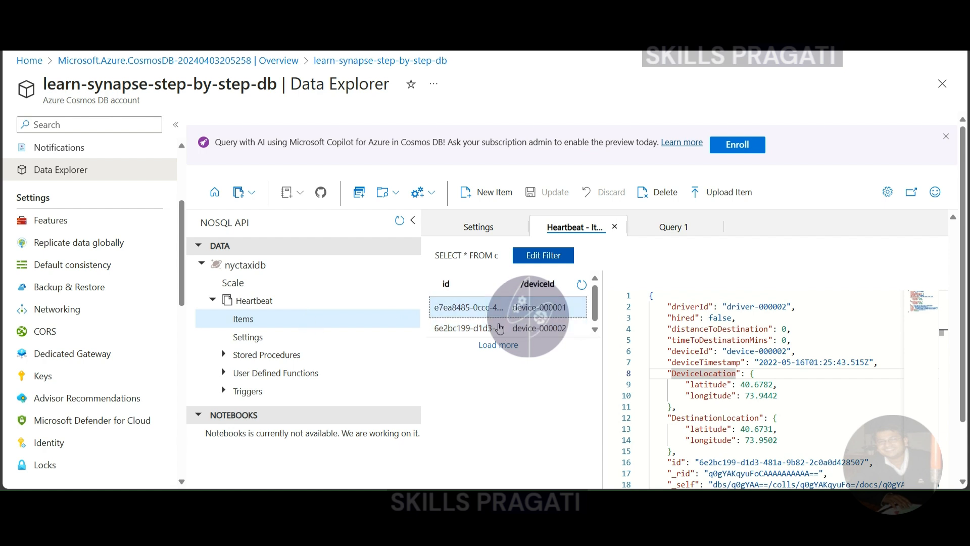
pyautogui.click(500, 329)
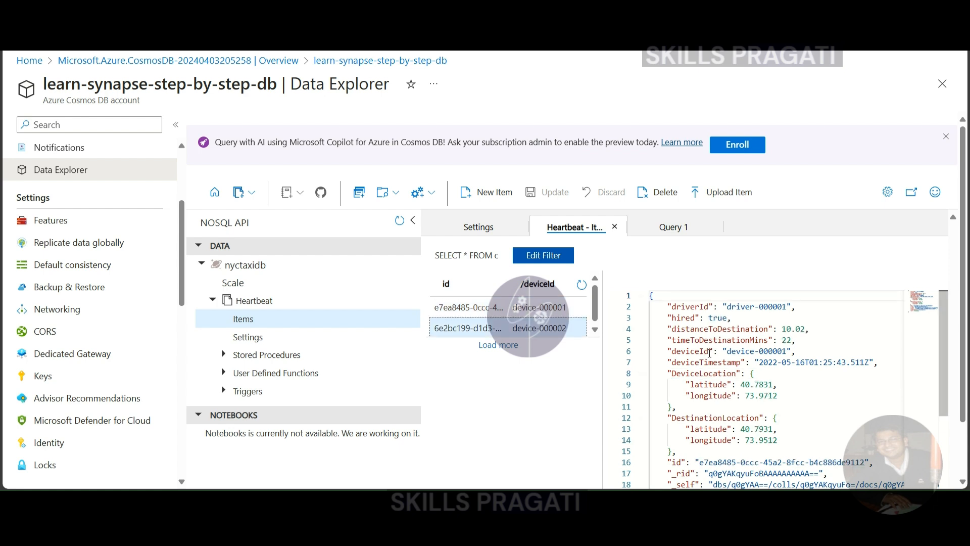